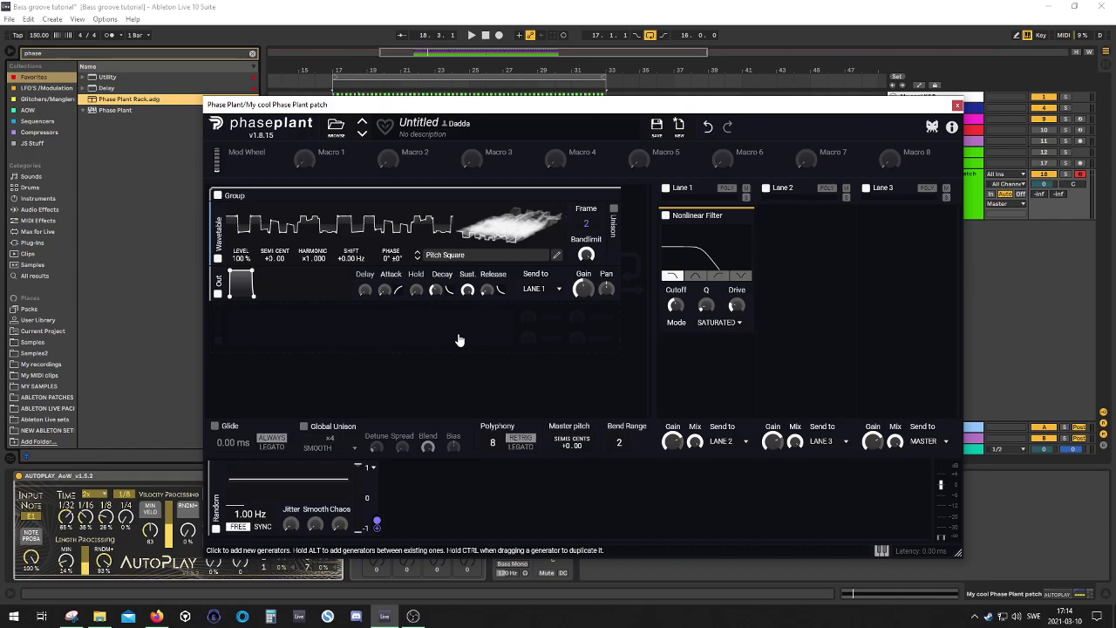
Try a Filter effect below the output module in the generator section, then remove it
click(459, 339)
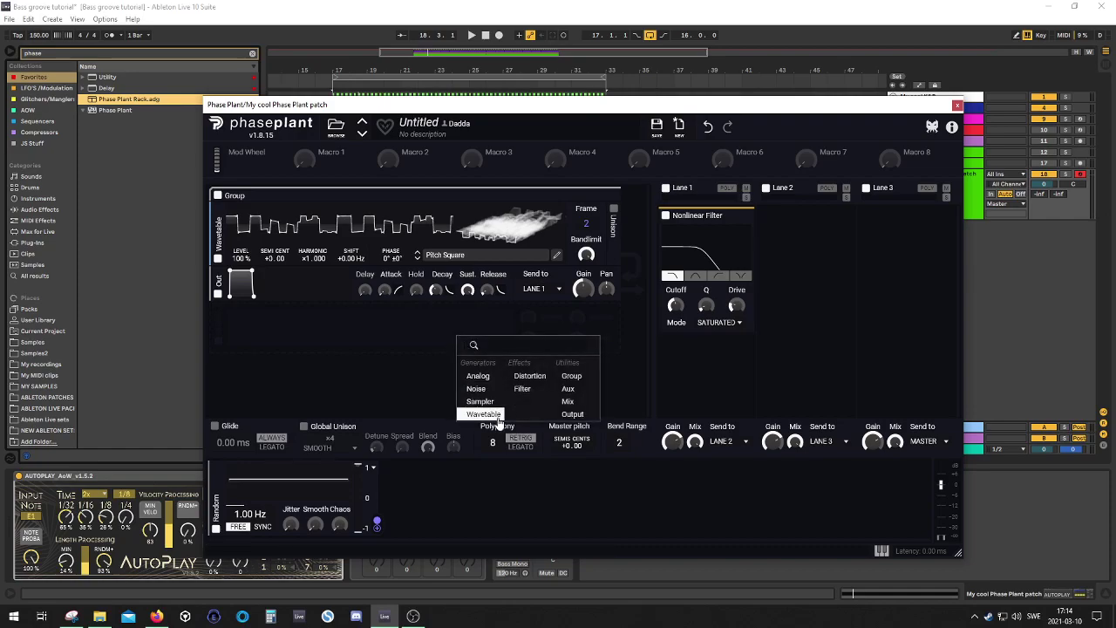
click(534, 392)
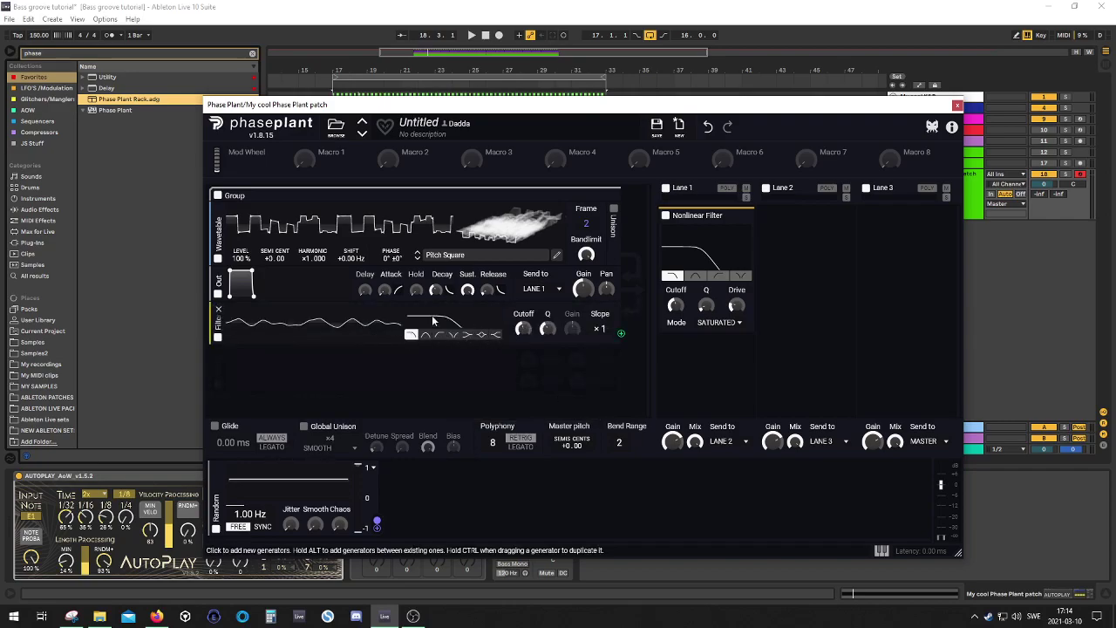
click(218, 310)
Try a regular Filter in Lane 2 with the band-pass shape, then remove it
click(817, 220)
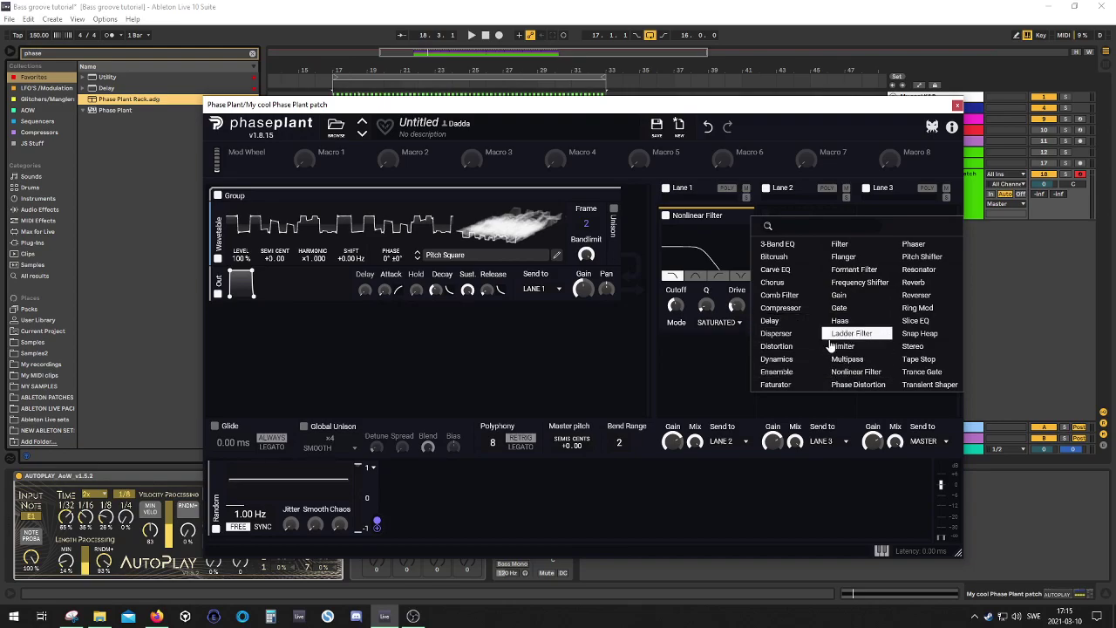
click(840, 244)
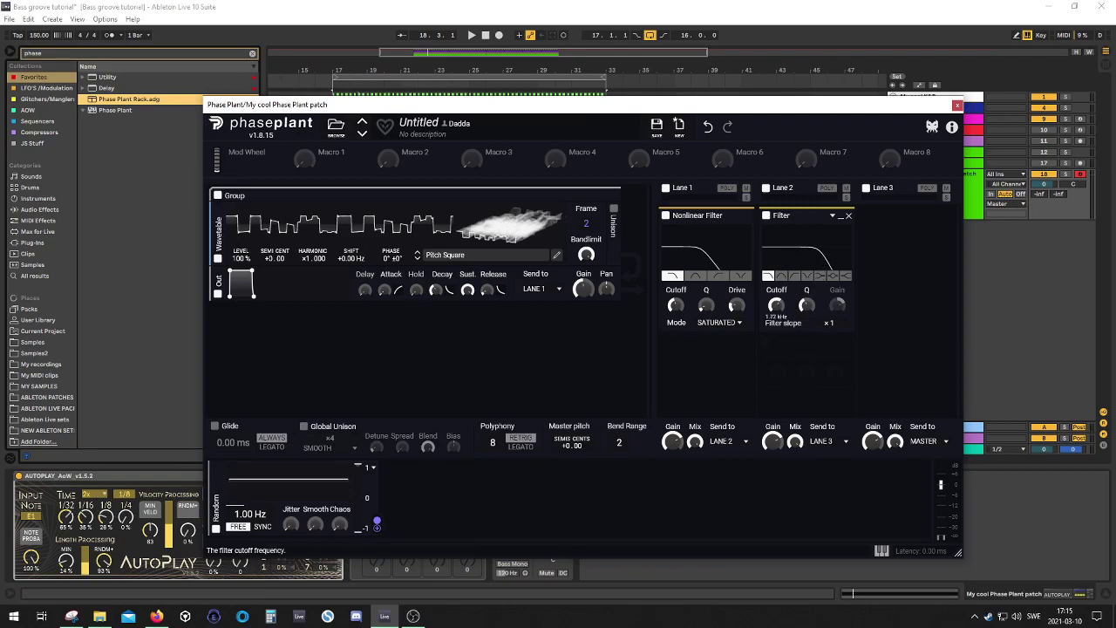
click(781, 275)
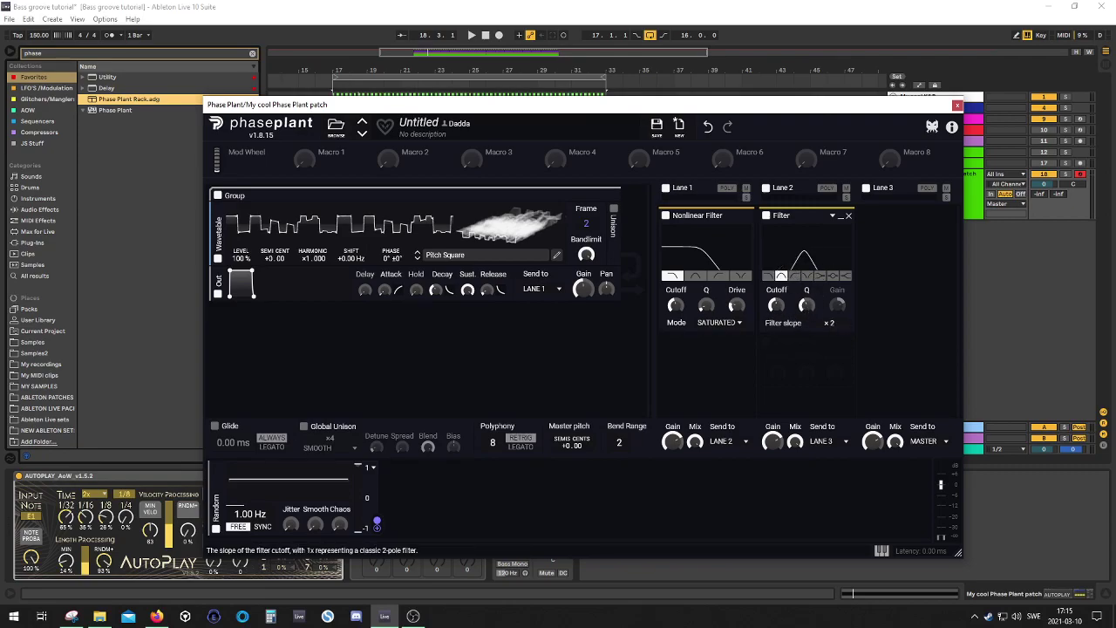
click(848, 216)
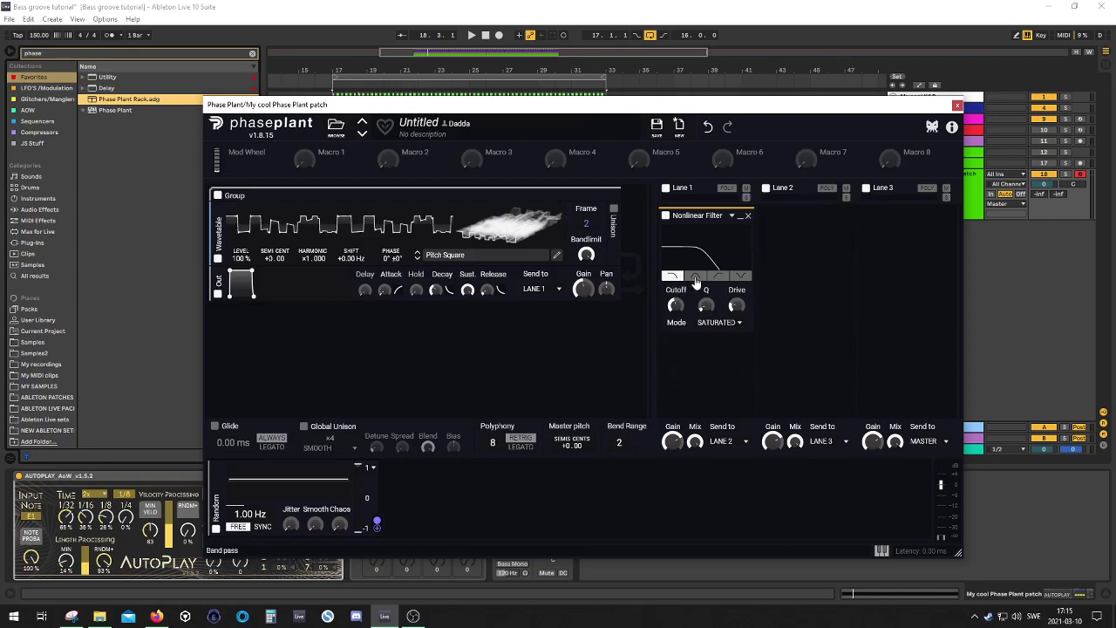
Set the Nonlinear Filter in Lane 1 to band pass and Clean mode, with its drive turned down
click(718, 276)
click(695, 275)
drag(677, 311, 739, 324)
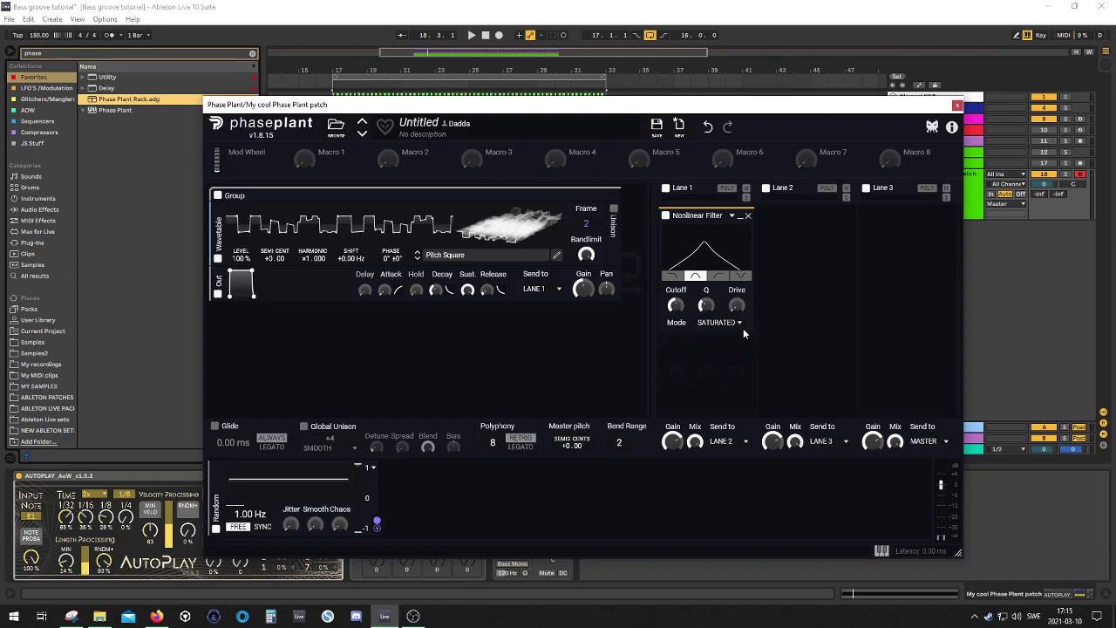
click(709, 323)
click(732, 326)
click(734, 325)
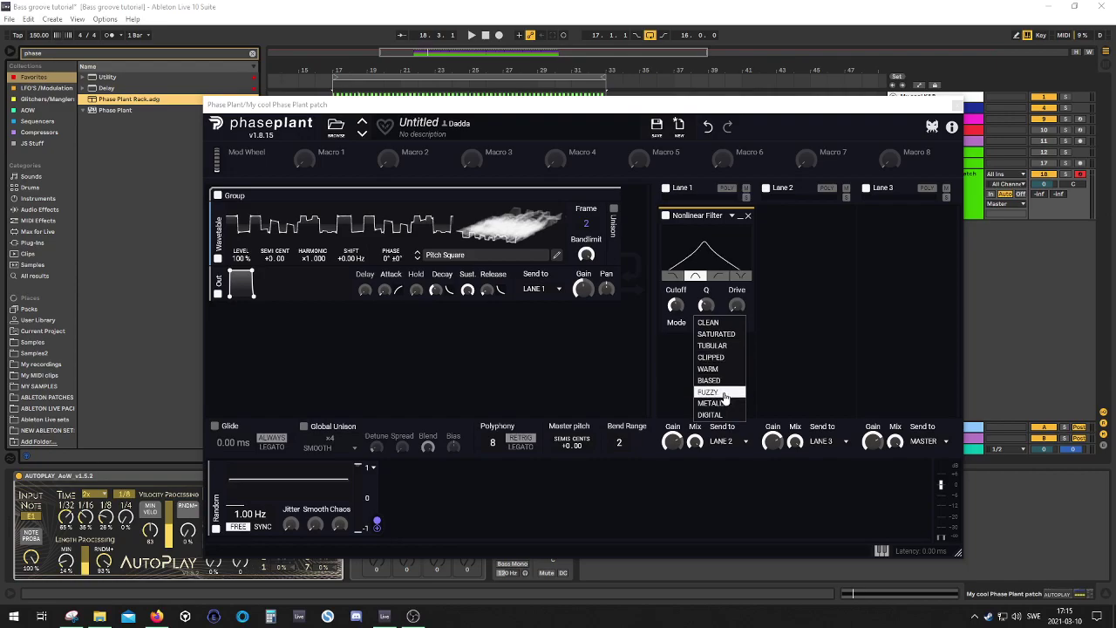
click(804, 350)
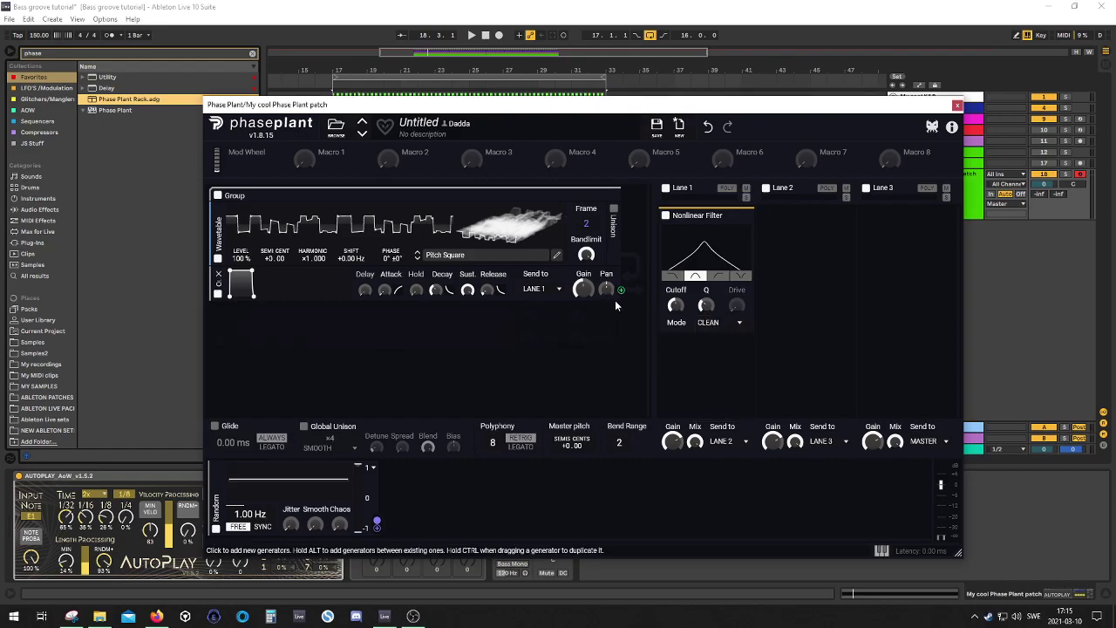
Bypass the Nonlinear Filter and play the loop unfiltered, adjusting the output module's gain to about -17.6 dB
click(666, 215)
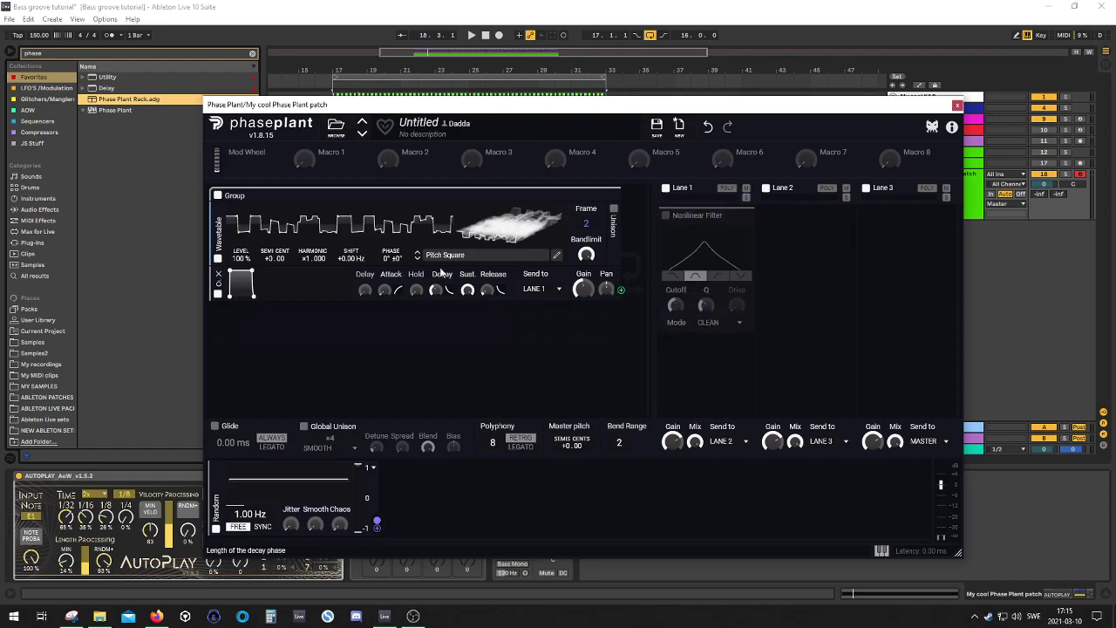
drag(644, 110, 543, 63)
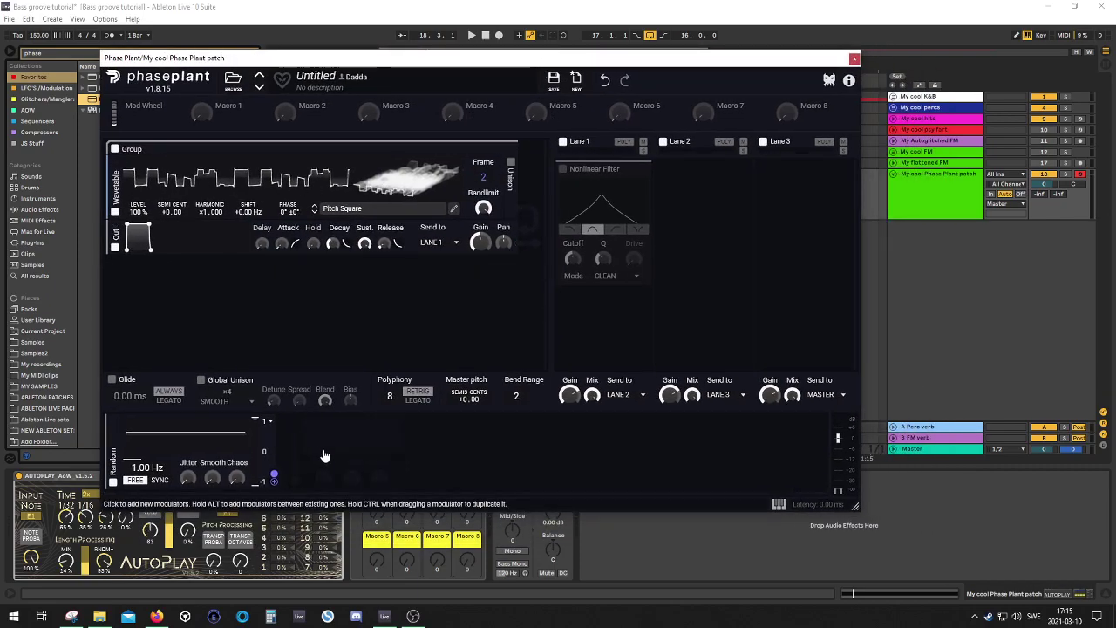
key(space)
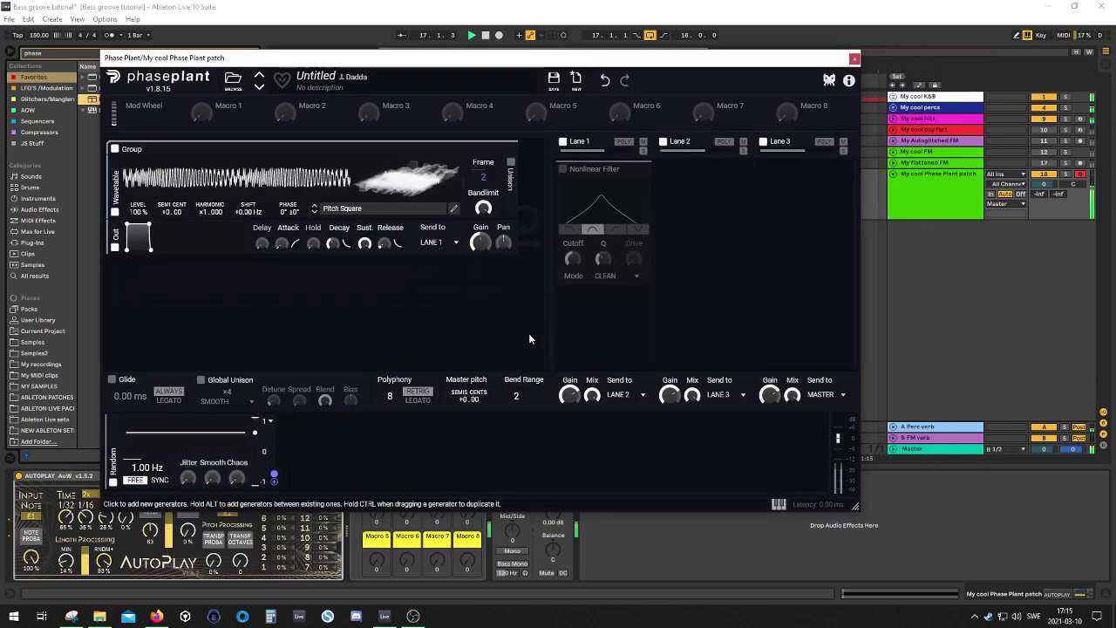
drag(481, 242, 480, 272)
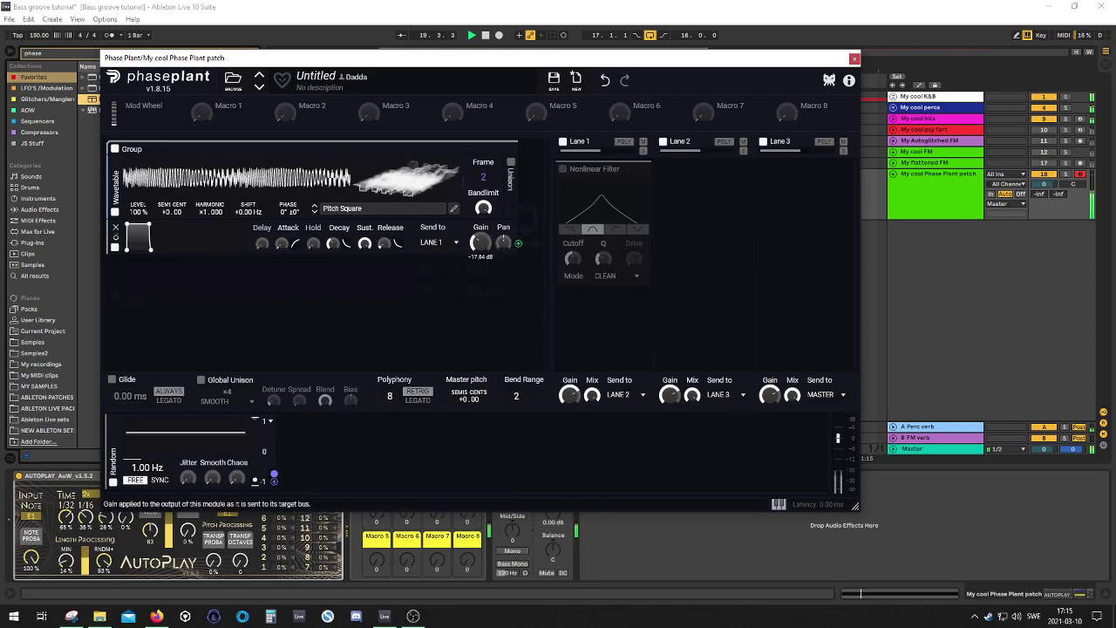
key(space)
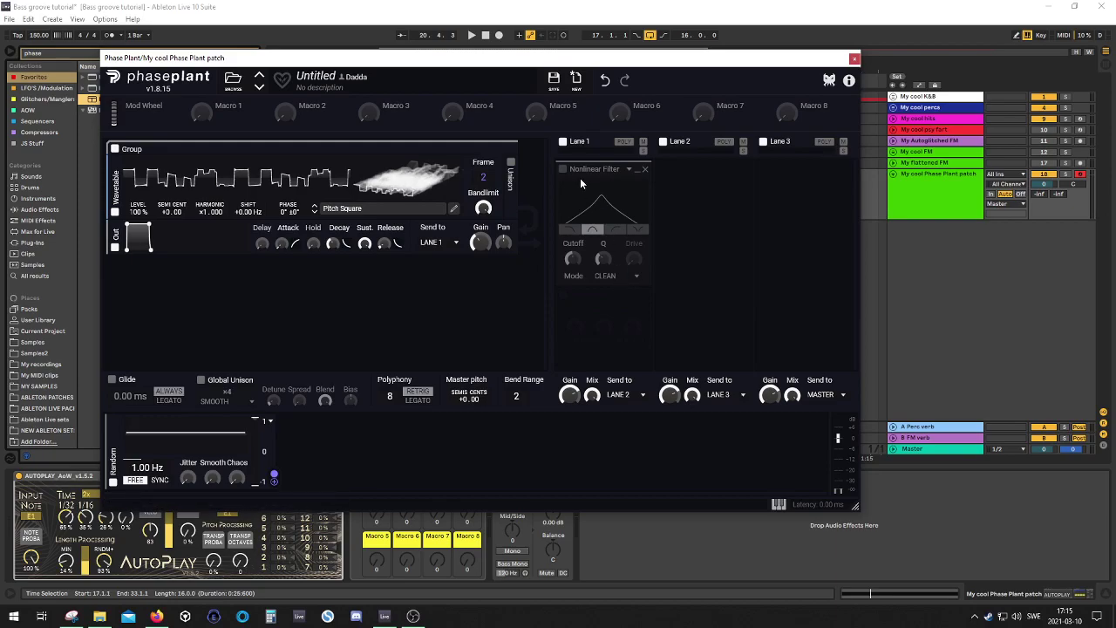
Re-enable the Nonlinear Filter in Clean mode and audition its Q, cutoff and high-pass shape during playback
click(610, 275)
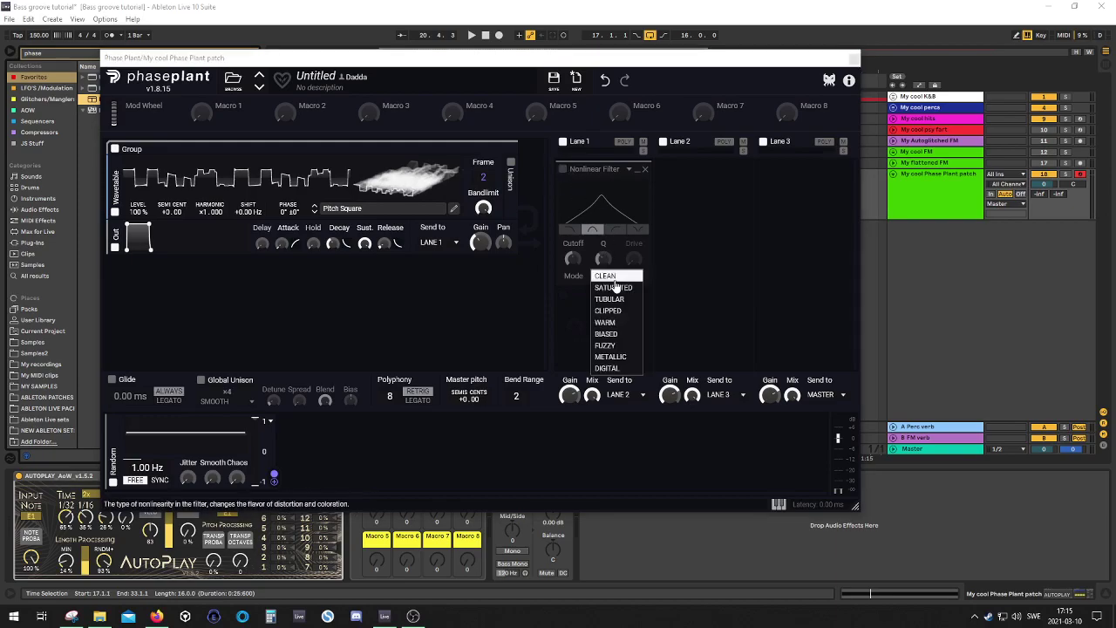
click(733, 292)
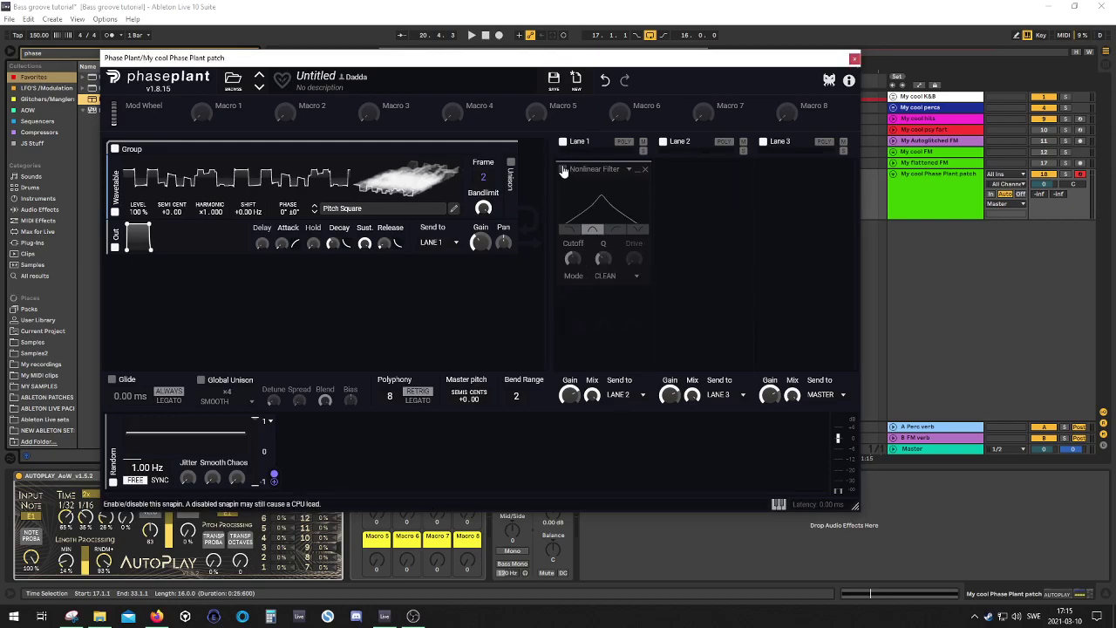
key(space)
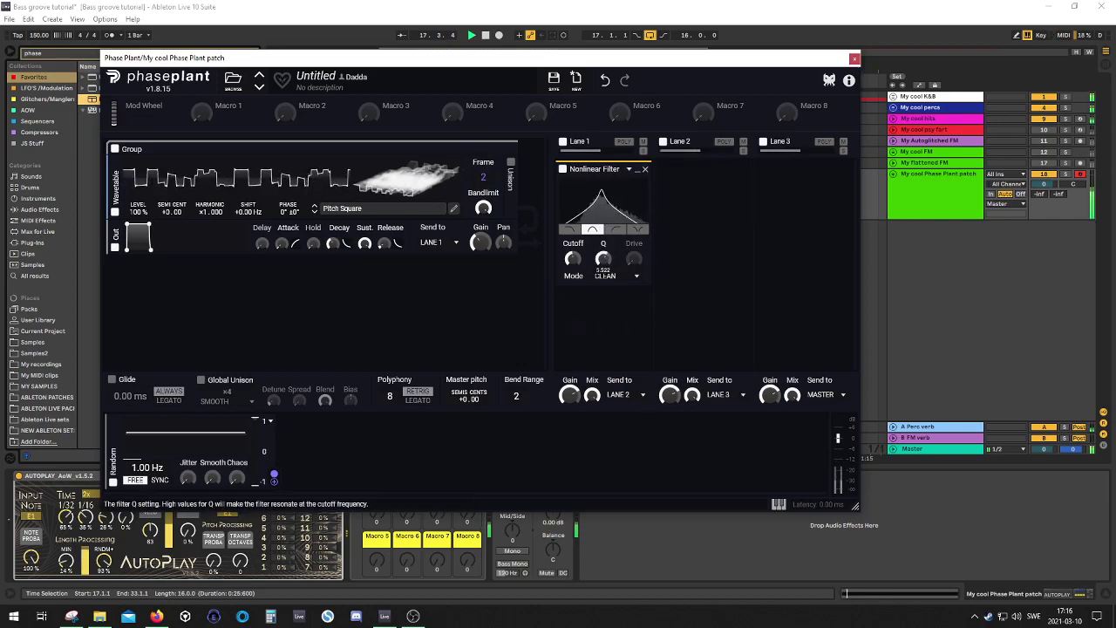
mouse_move(578, 264)
mouse_down()
mouse_move(577, 225)
mouse_move(577, 294)
mouse_move(578, 238)
mouse_move(578, 265)
mouse_up()
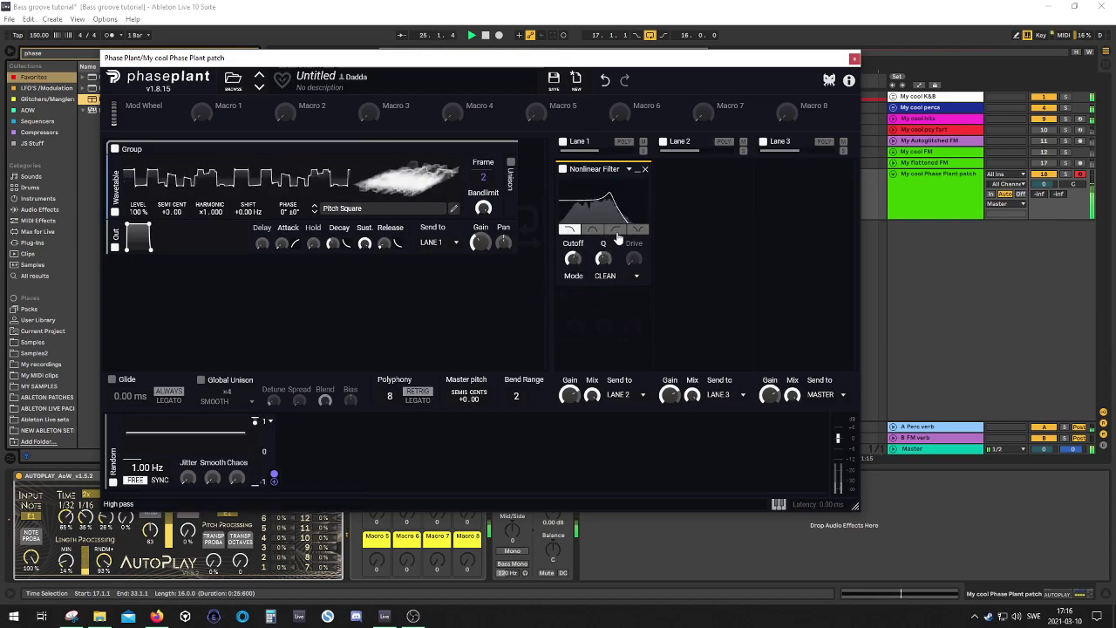
click(616, 231)
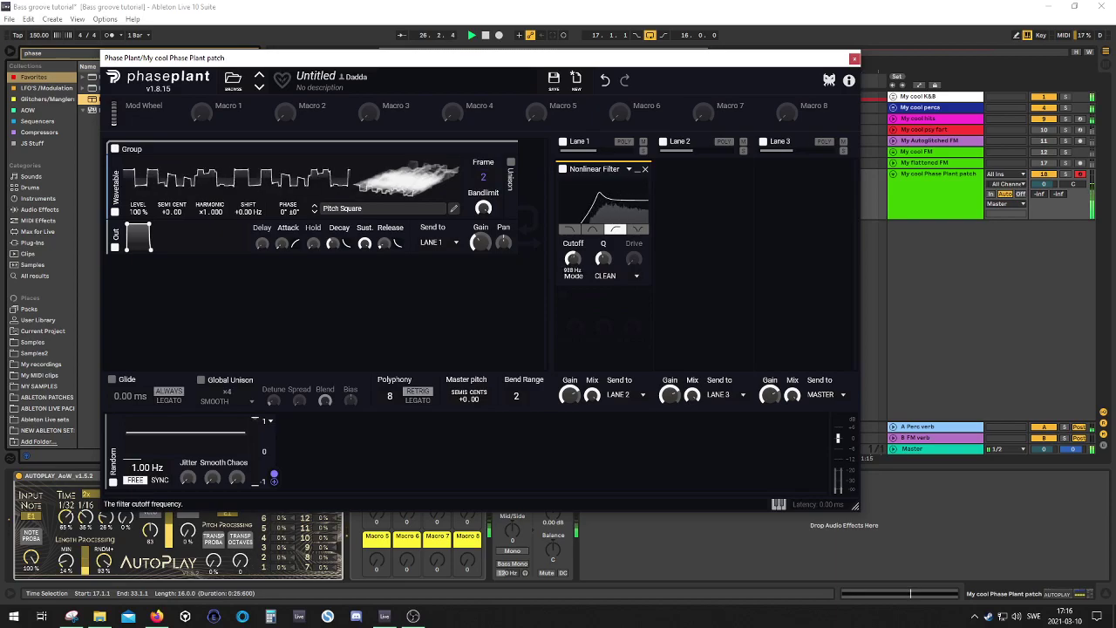
Switch the Nonlinear Filter to Saturated mode with the band-pass shape and sweep its cutoff during playback
click(618, 278)
click(602, 288)
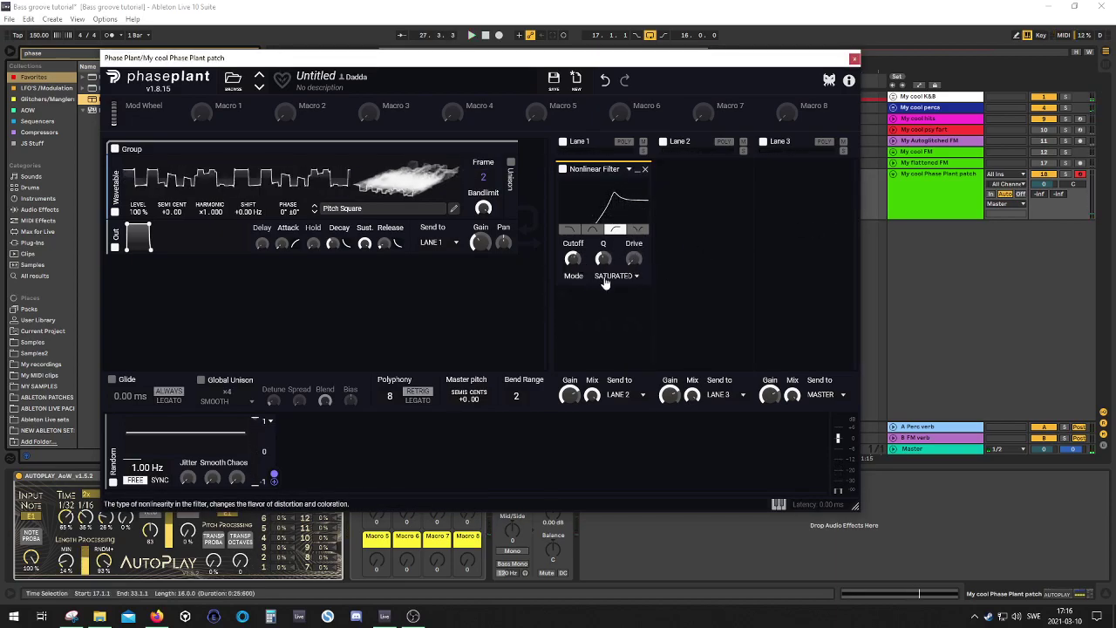
click(593, 229)
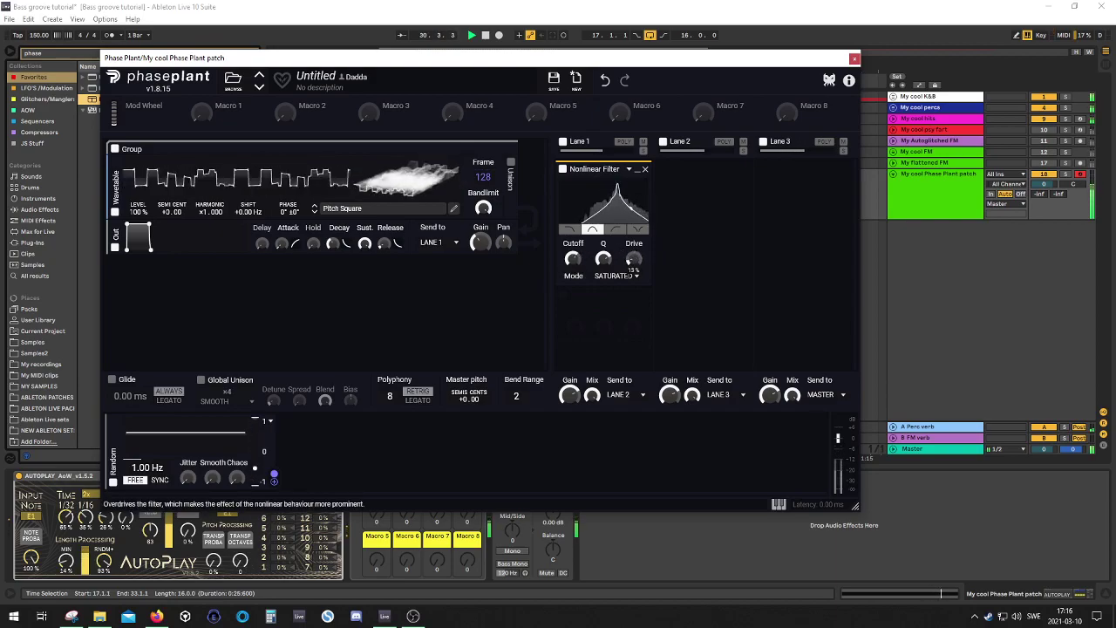
drag(573, 260, 573, 265)
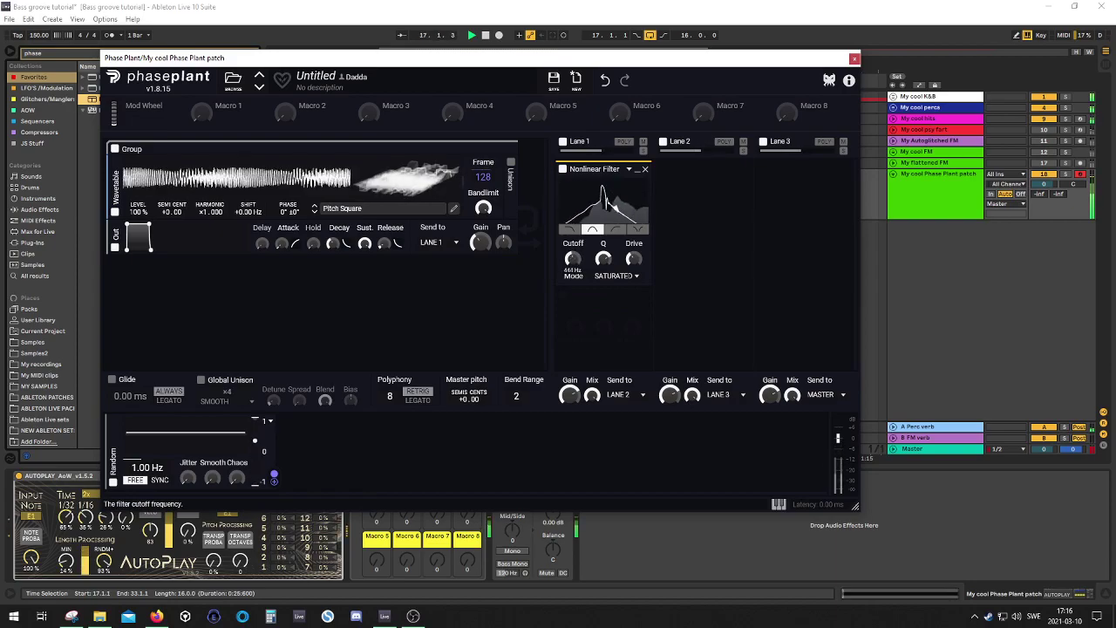
mouse_move(573, 259)
mouse_down()
mouse_move(598, 247)
mouse_move(573, 253)
mouse_up()
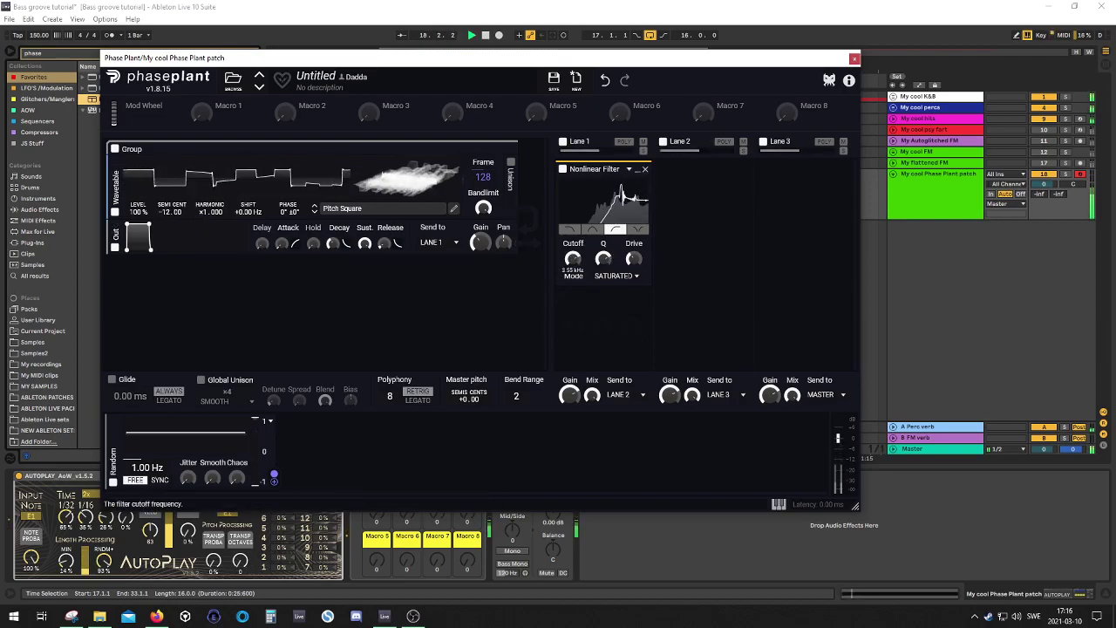
Audition the Saturated mode's high-pass and low-pass shapes by adjusting Q and sweeping the cutoff
drag(574, 259, 573, 254)
drag(604, 259, 603, 253)
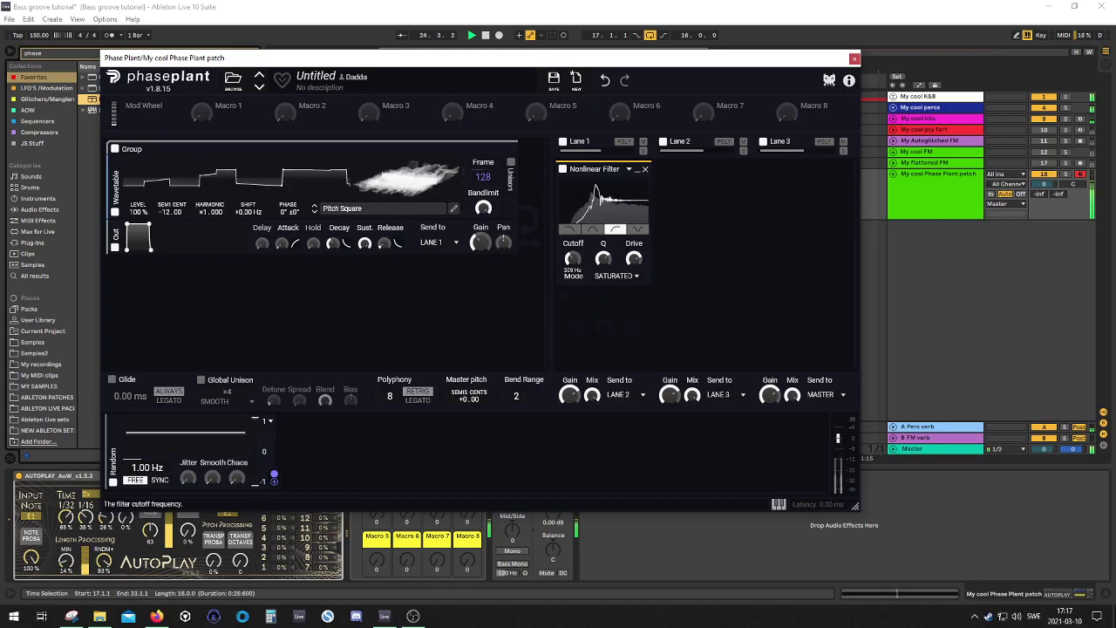
mouse_move(573, 260)
mouse_down()
mouse_move(572, 229)
mouse_move(572, 260)
mouse_up()
click(569, 230)
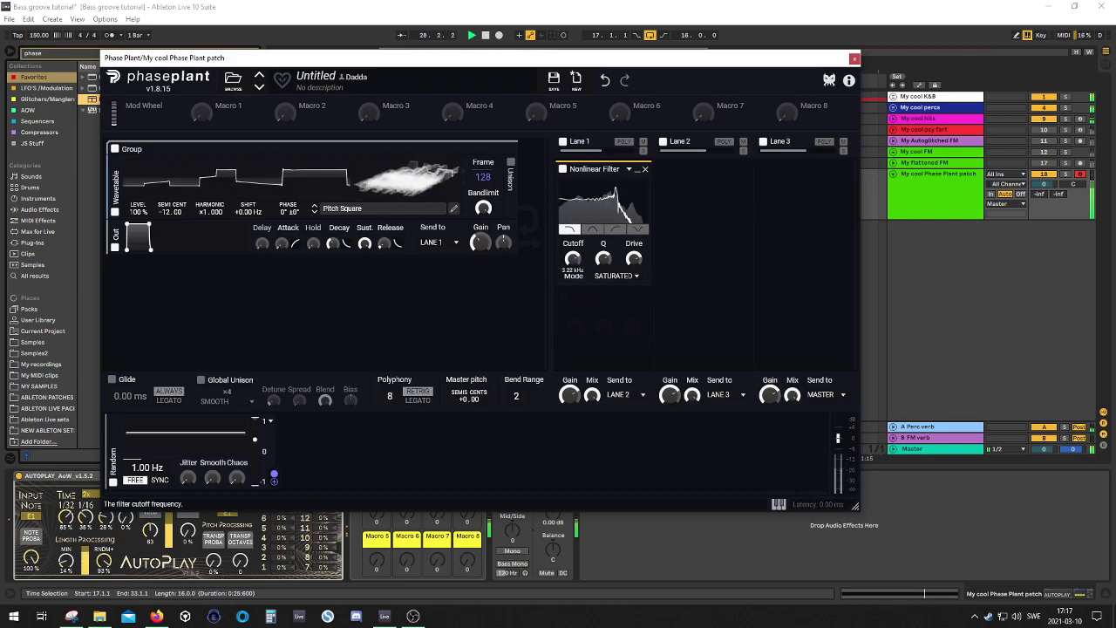
drag(573, 258, 573, 254)
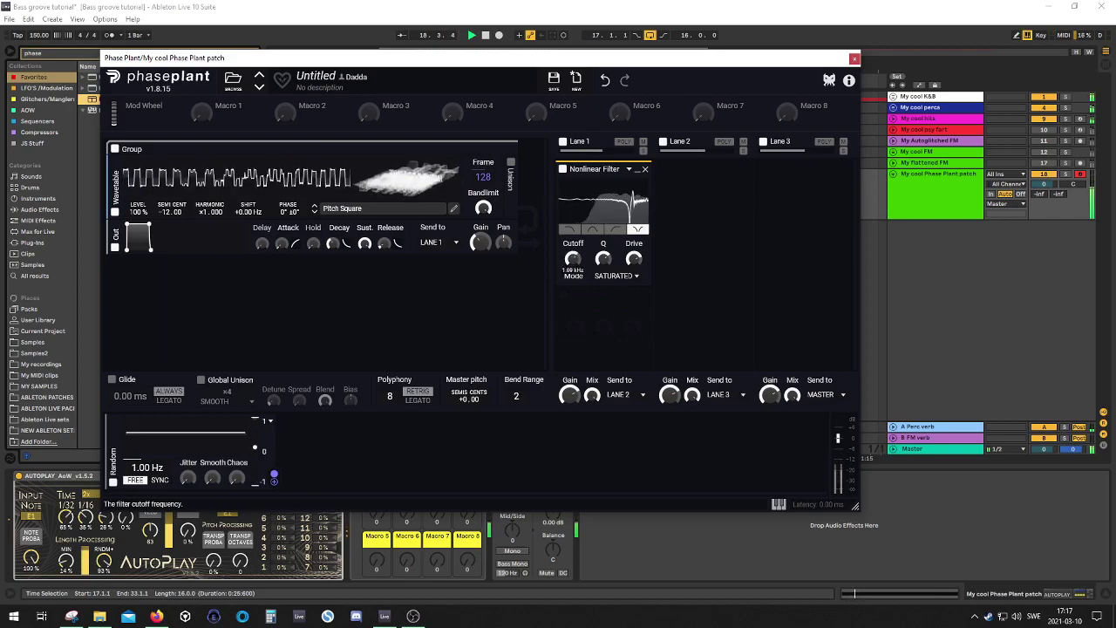
Set the Nonlinear Filter to Tubular mode and band pass, adjusting drive and Q and sweeping the cutoff to about 4.06 kHz
click(615, 276)
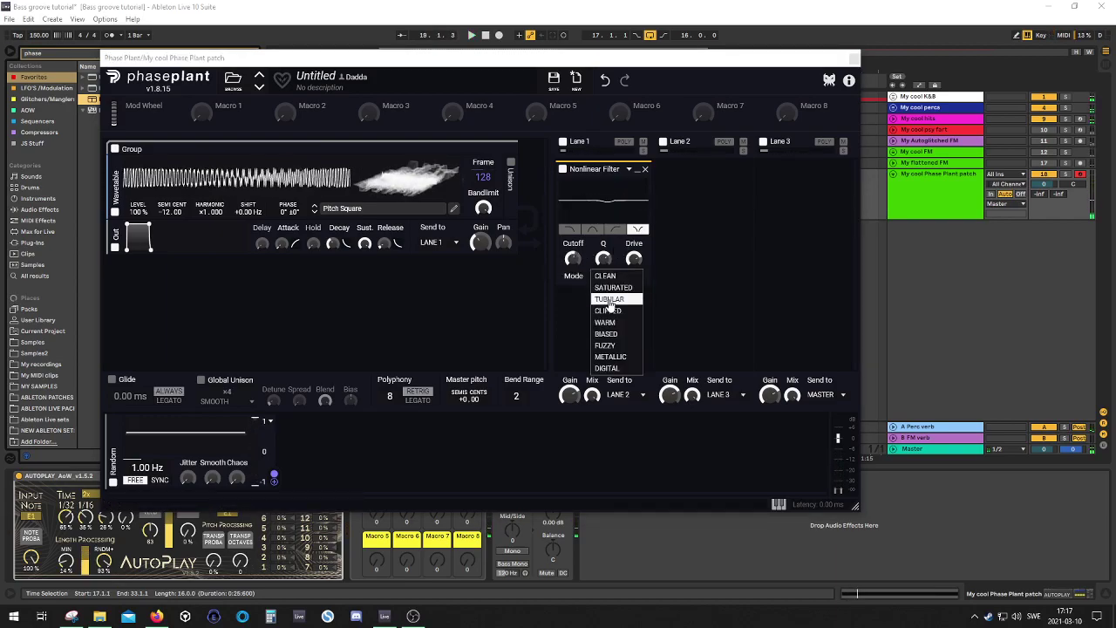
click(611, 305)
click(592, 229)
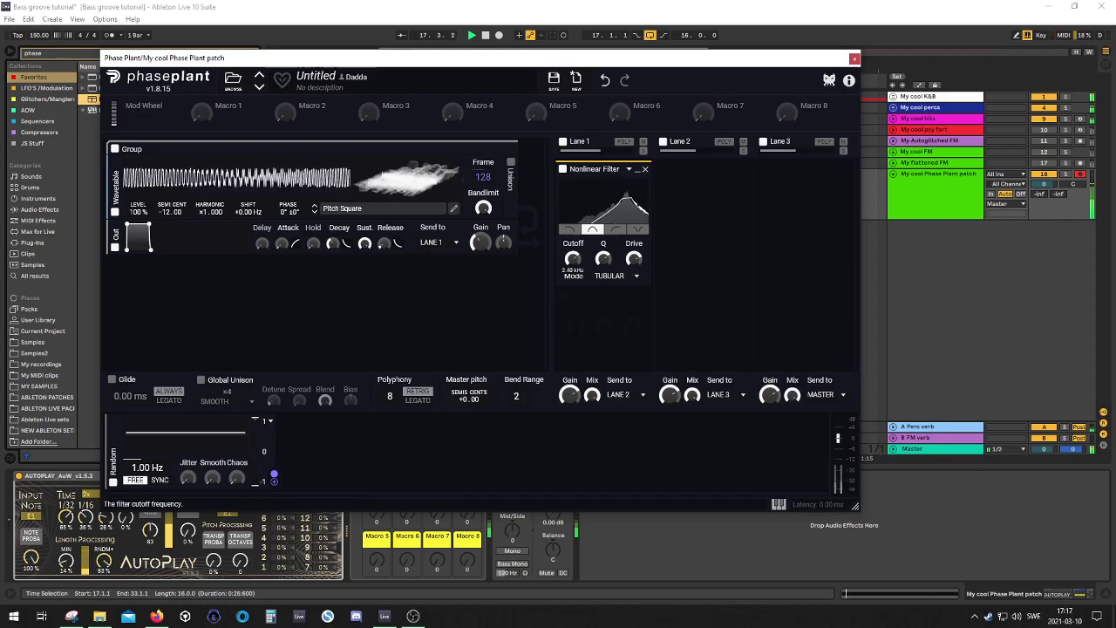
drag(632, 260, 573, 248)
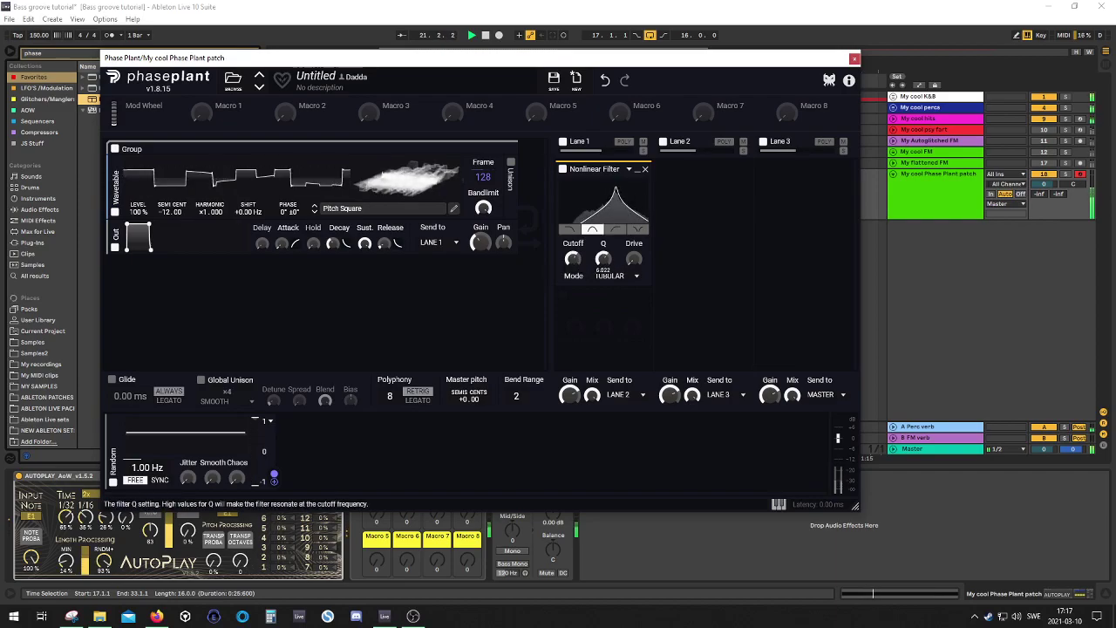
drag(573, 258, 634, 269)
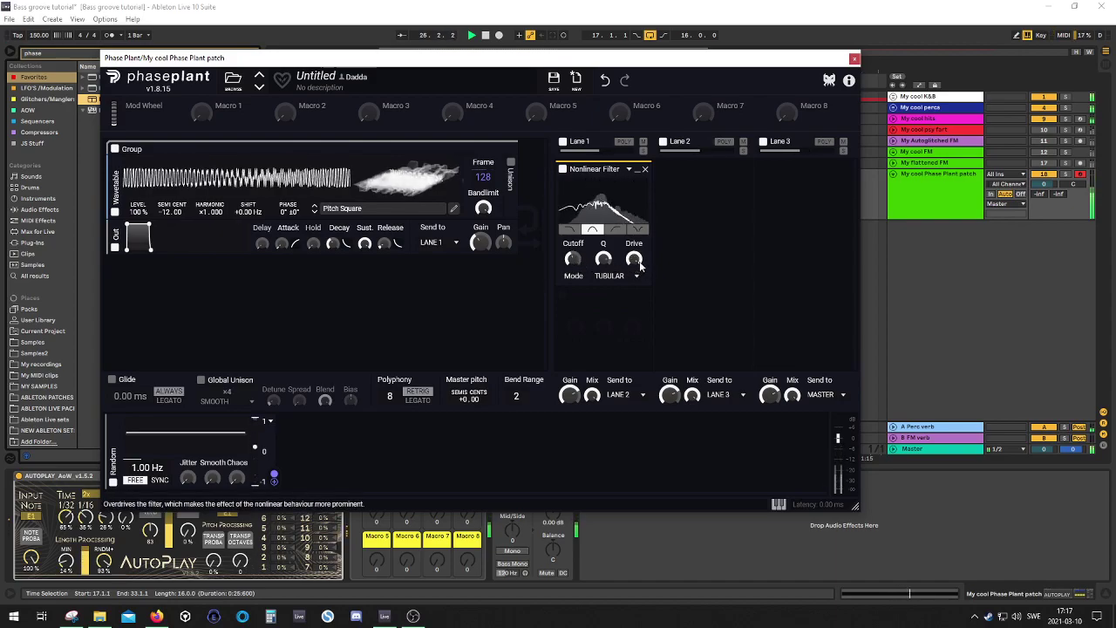
drag(573, 259, 573, 272)
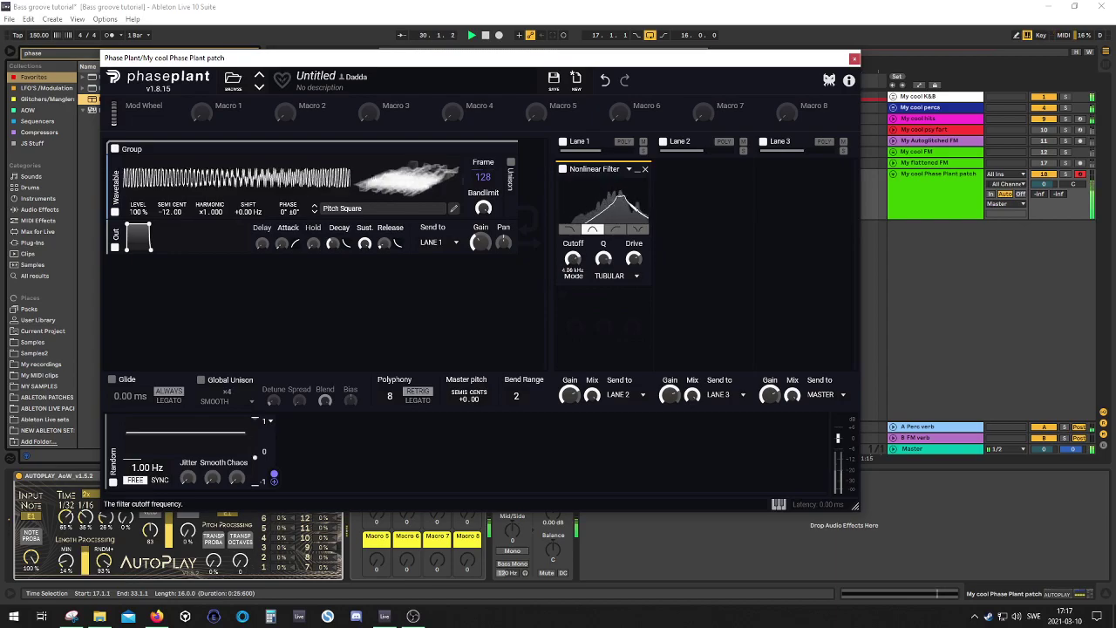
Audition the high-pass shape in Tubular mode, adjusting Q and drive and moving the cutoff to about 7.98 kHz
click(616, 229)
drag(573, 258, 603, 262)
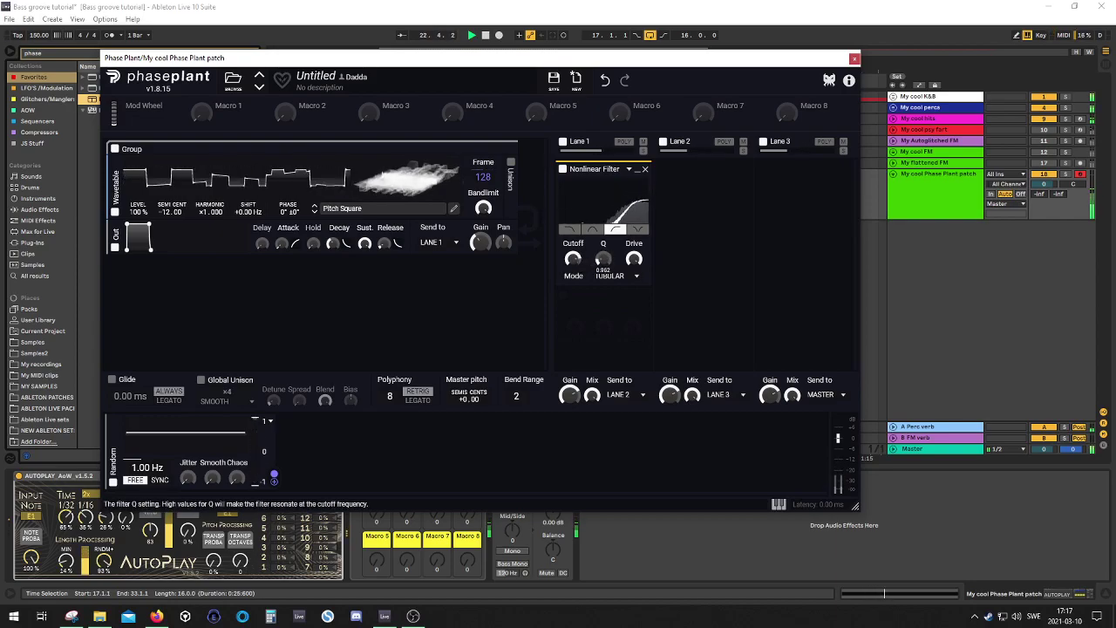
drag(634, 260, 634, 258)
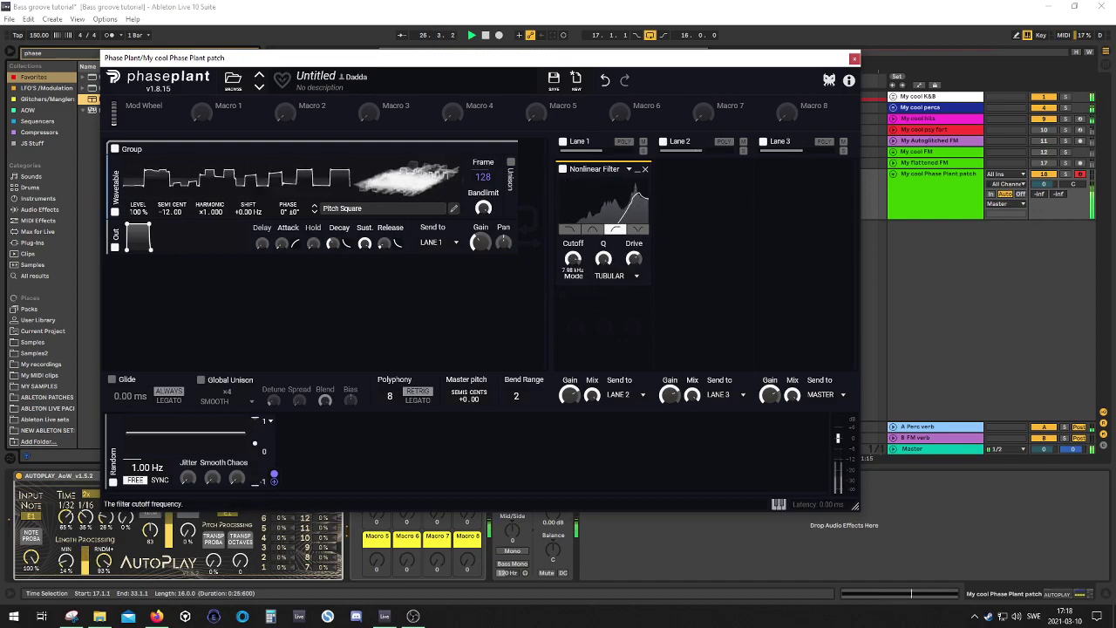
Switch the Nonlinear Filter to Clipped mode and sweep the cutoff down to about 157 Hz with the band-pass shape
click(619, 270)
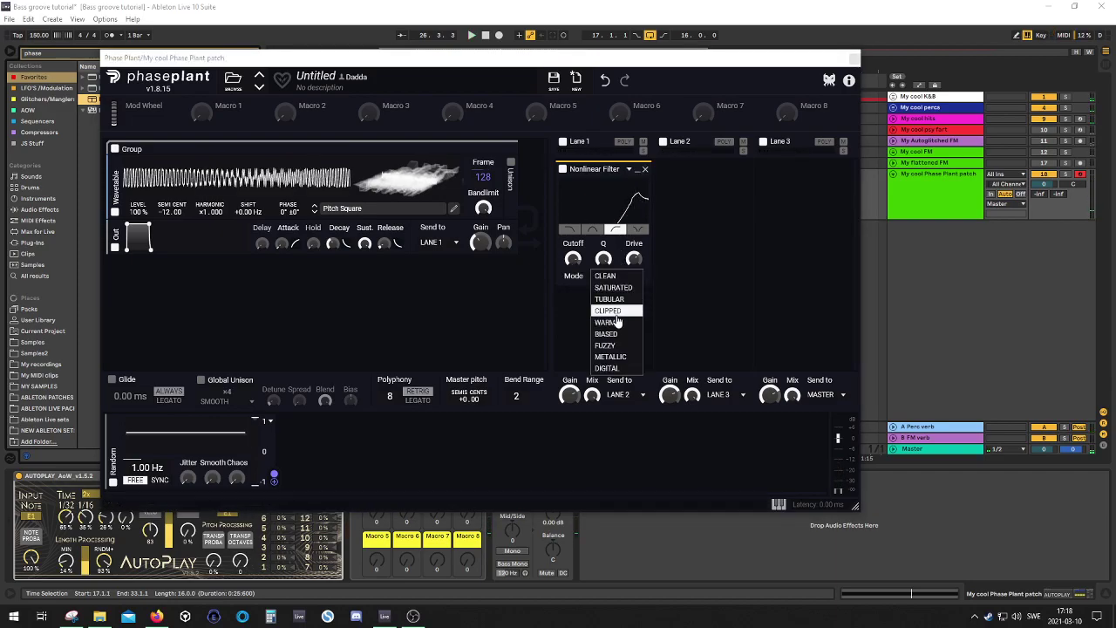
click(610, 307)
mouse_move(573, 259)
mouse_down()
mouse_move(573, 336)
mouse_move(573, 281)
mouse_up()
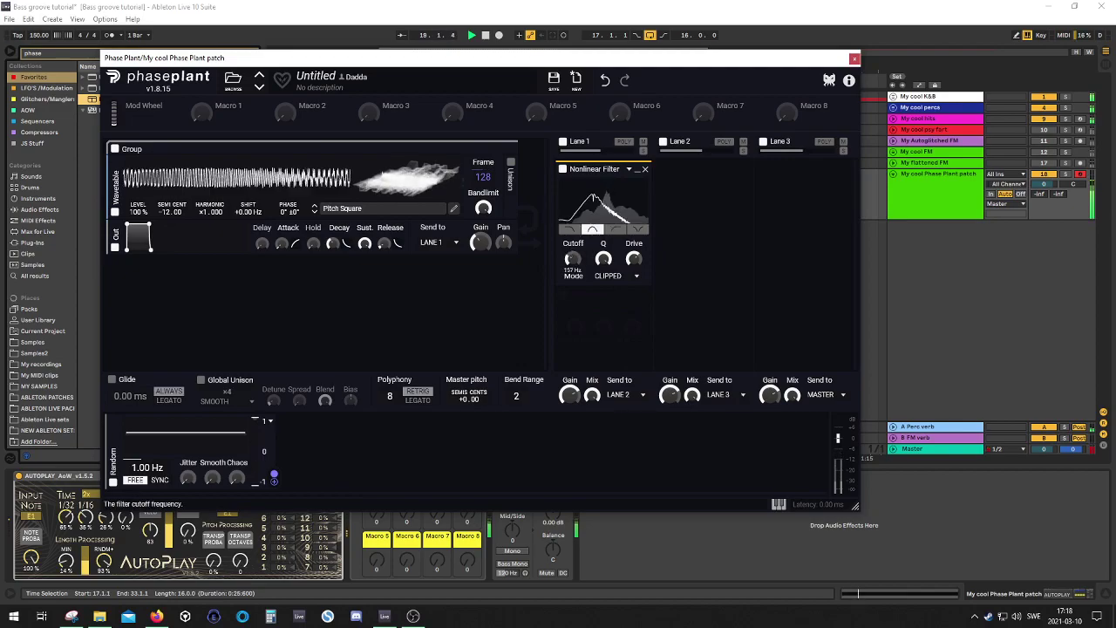
Audition the Clipped mode's band-pass shape by raising the drive, adjusting Q and sweeping the cutoff, and stop playback
drag(635, 259, 635, 209)
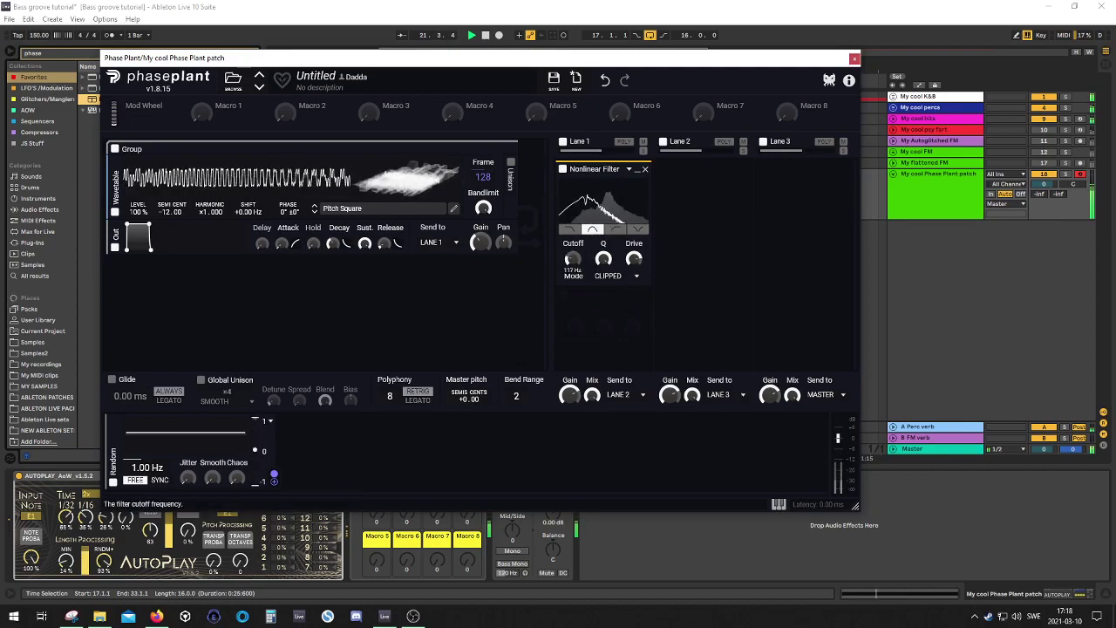
drag(604, 259, 573, 280)
key(space)
Switch the Nonlinear Filter to Warm mode, adjust Q and cutoff, and select the high-pass shape
click(615, 275)
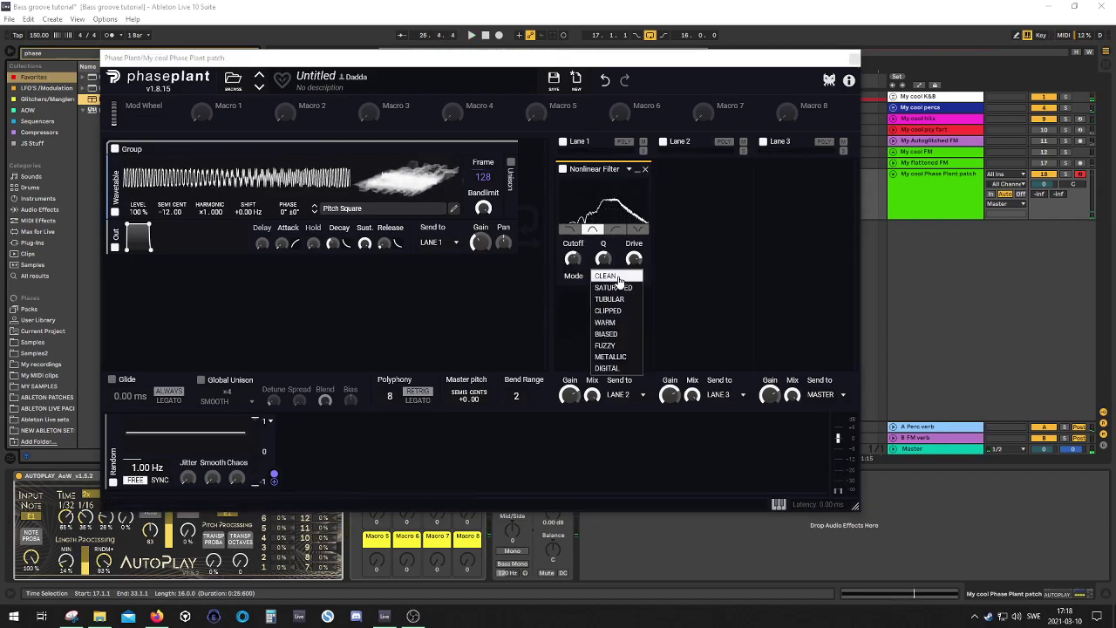
click(610, 326)
drag(604, 259, 573, 263)
click(615, 228)
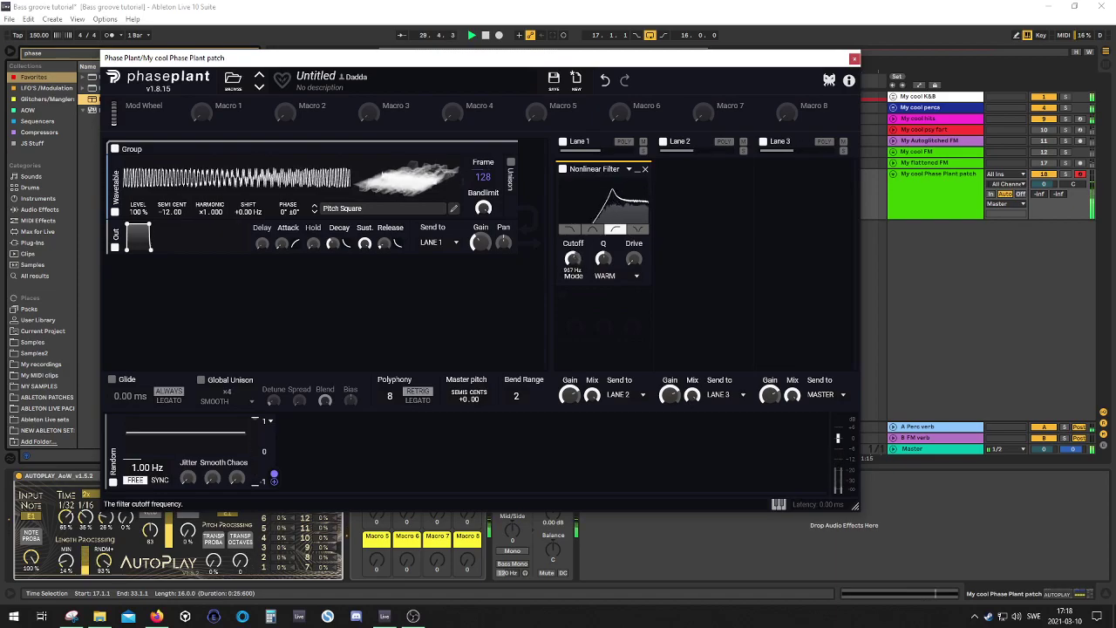
Audition the band-pass shape in Warm mode, adjusting drive and Q and sweeping the cutoff to about 7 kHz
click(592, 228)
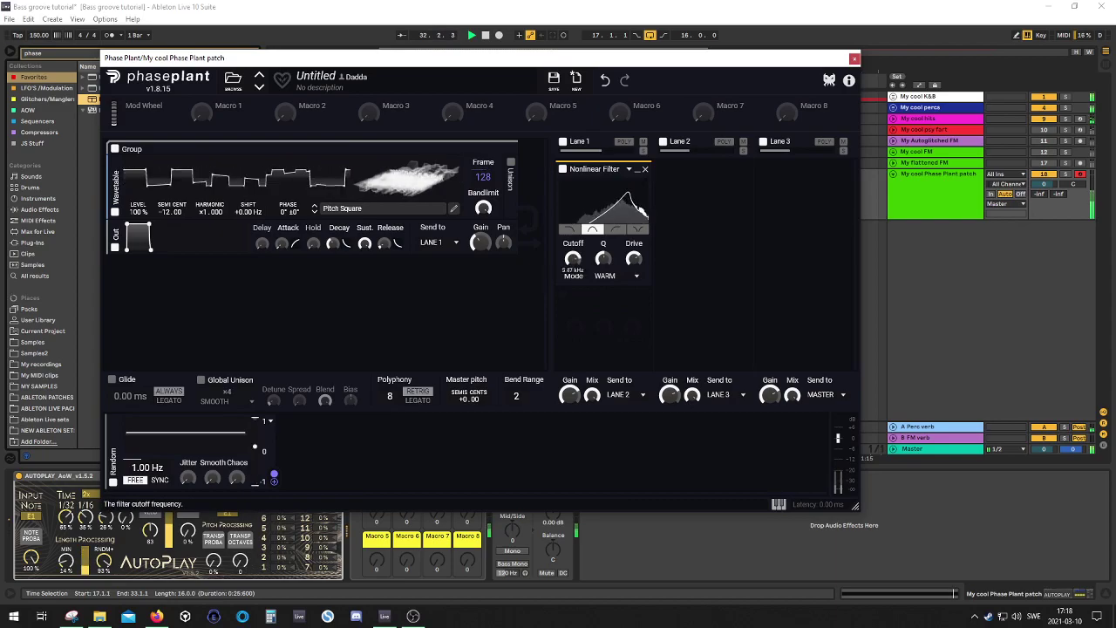
drag(634, 260, 635, 258)
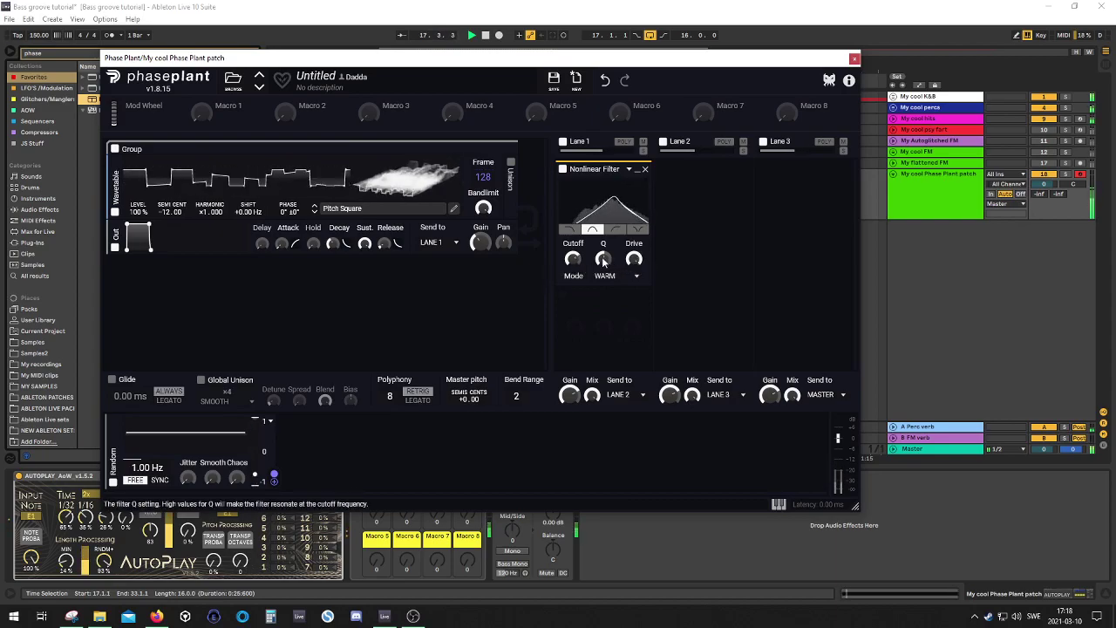
drag(573, 258, 573, 253)
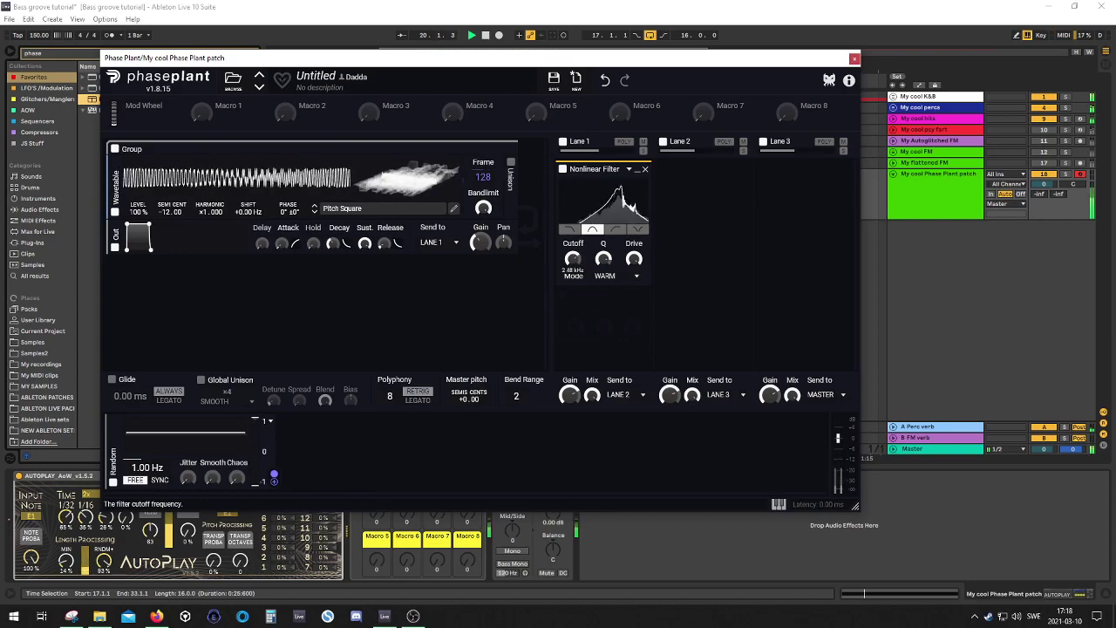
drag(573, 258, 573, 250)
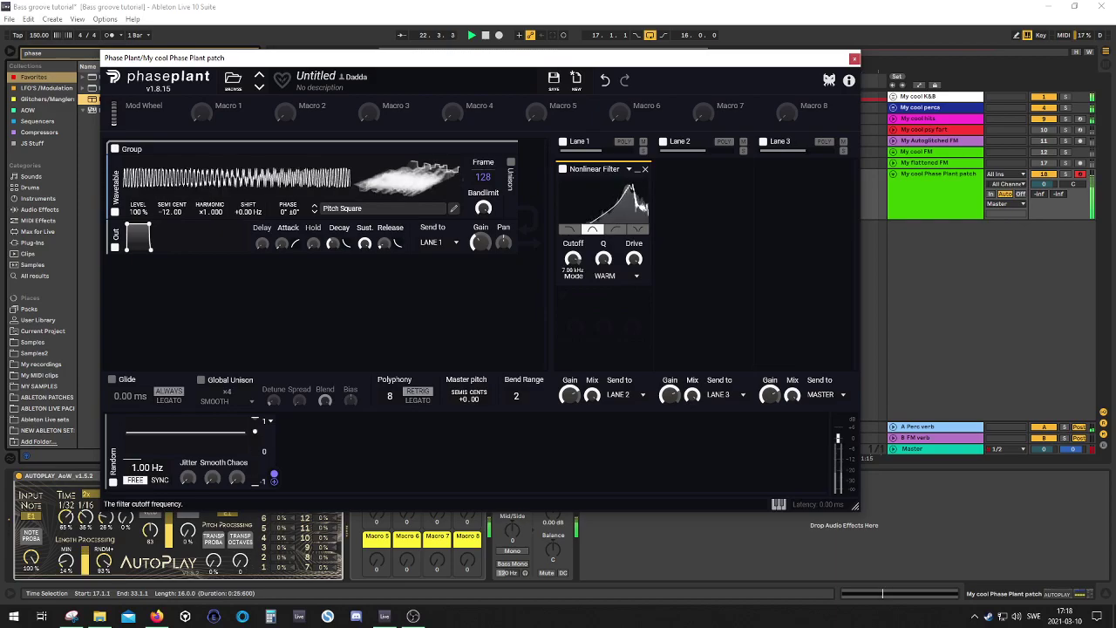
drag(603, 258, 603, 252)
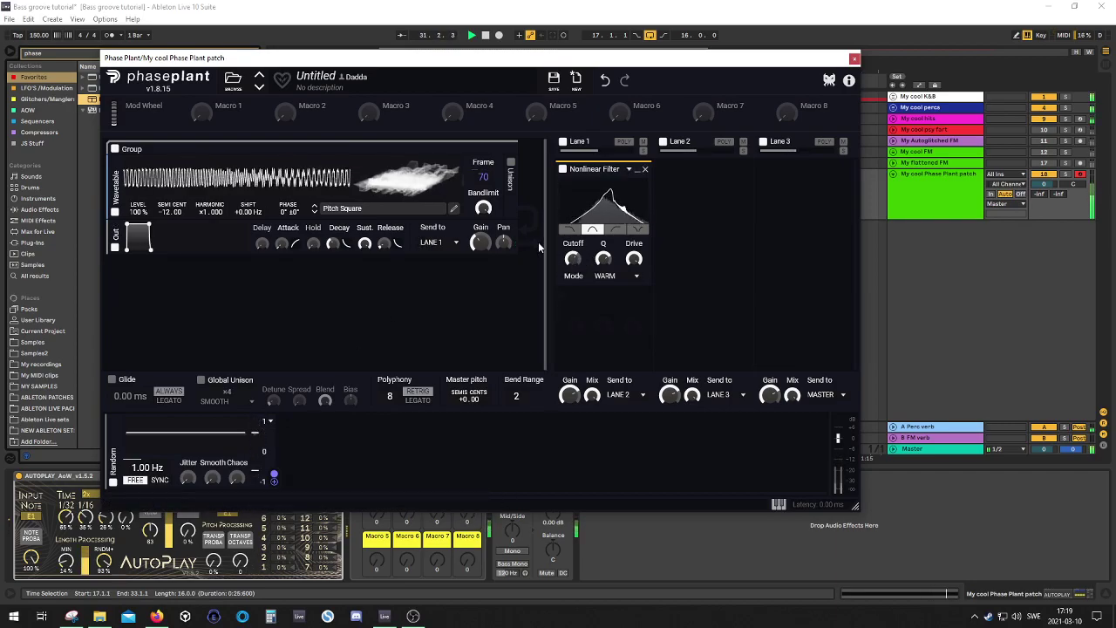
Lower the wavetable frame to 1 and sweep the cutoff in Warm mode with the high-pass shape
drag(573, 259, 573, 283)
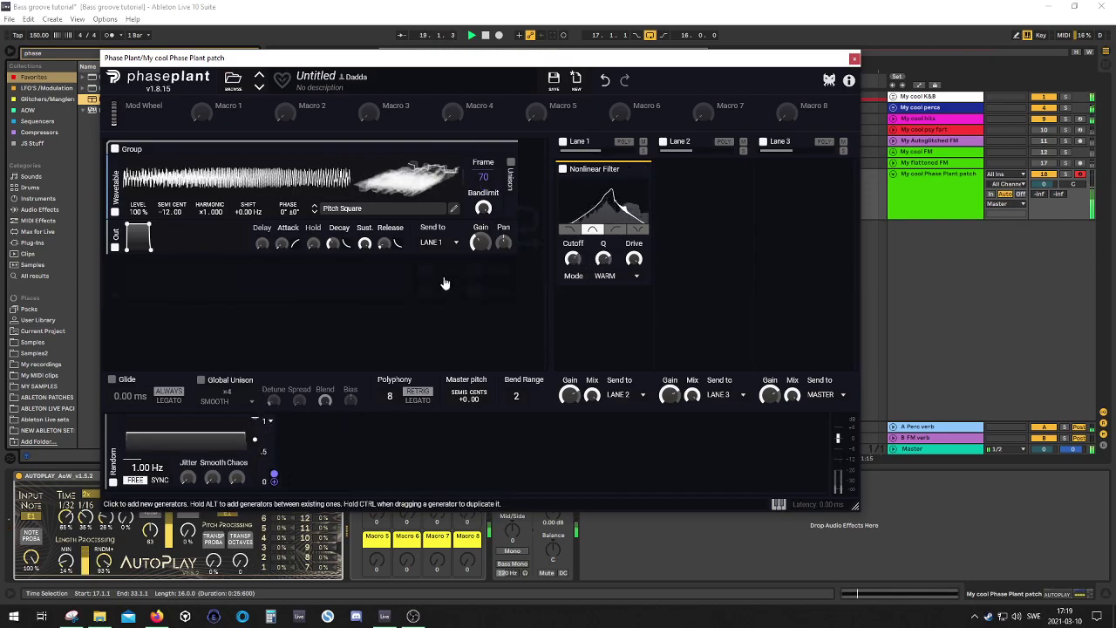
drag(483, 177, 483, 196)
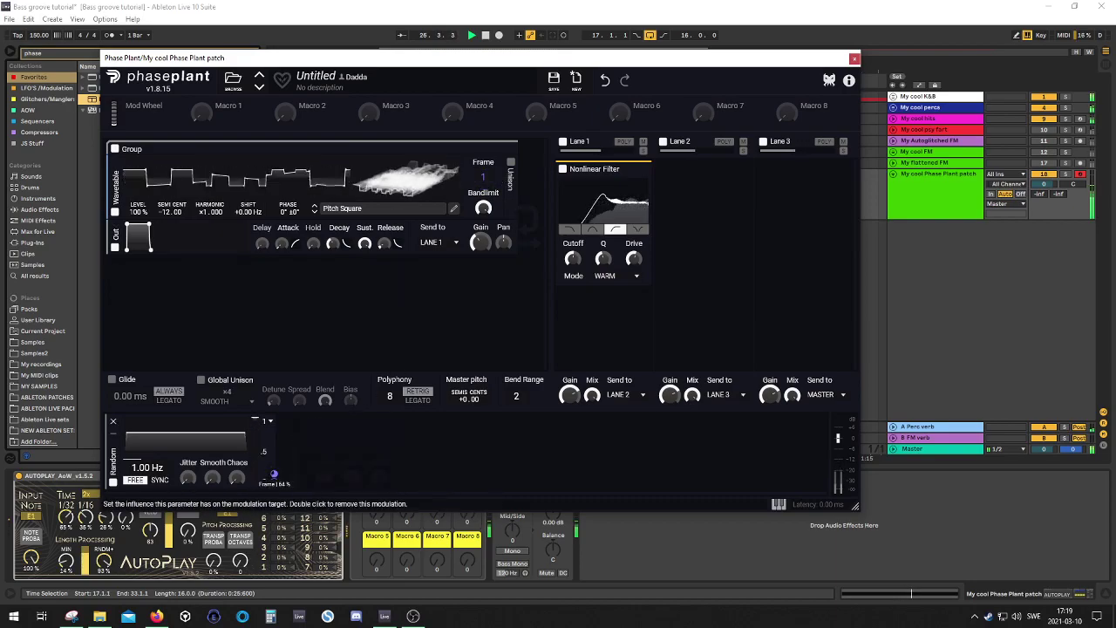
mouse_move(573, 259)
mouse_down()
mouse_move(573, 233)
mouse_move(573, 264)
mouse_up()
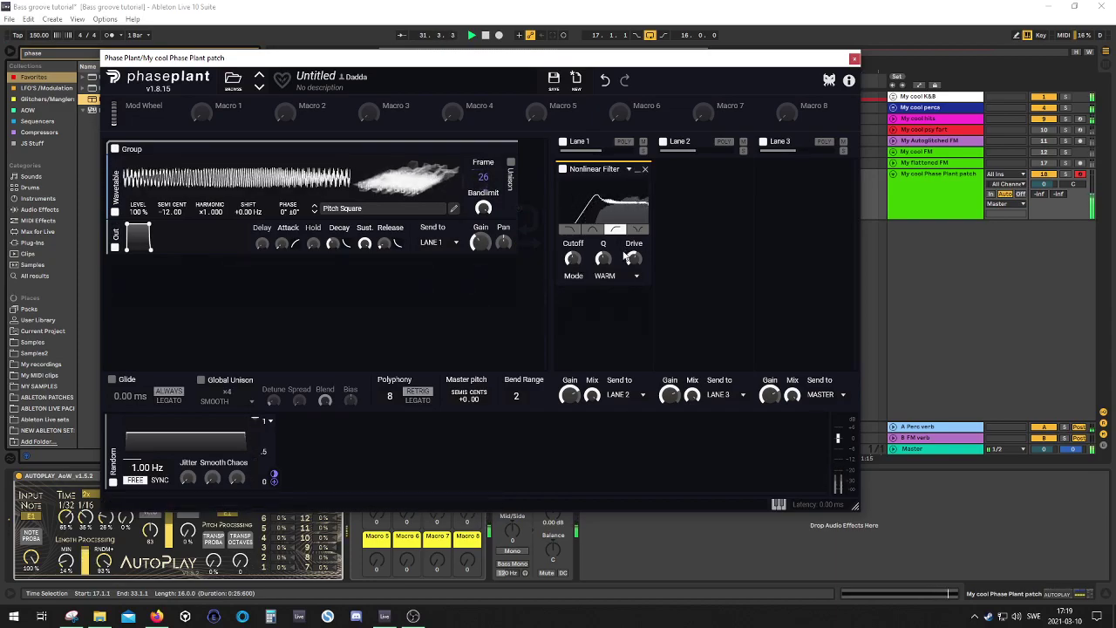
mouse_move(573, 260)
mouse_down()
mouse_move(573, 236)
mouse_move(573, 252)
mouse_up()
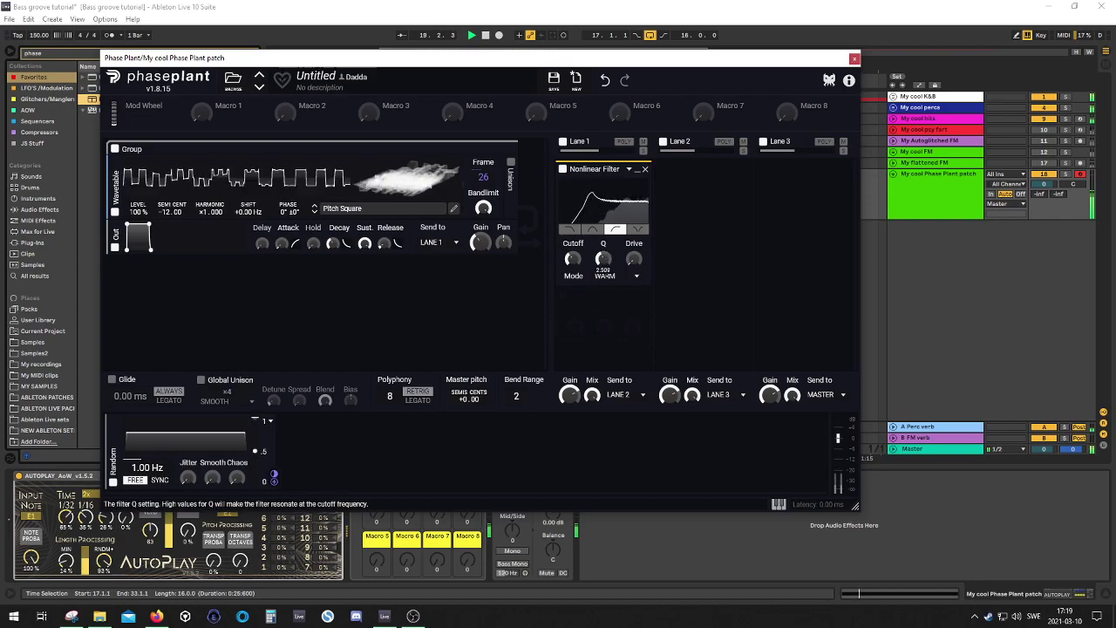
mouse_move(573, 259)
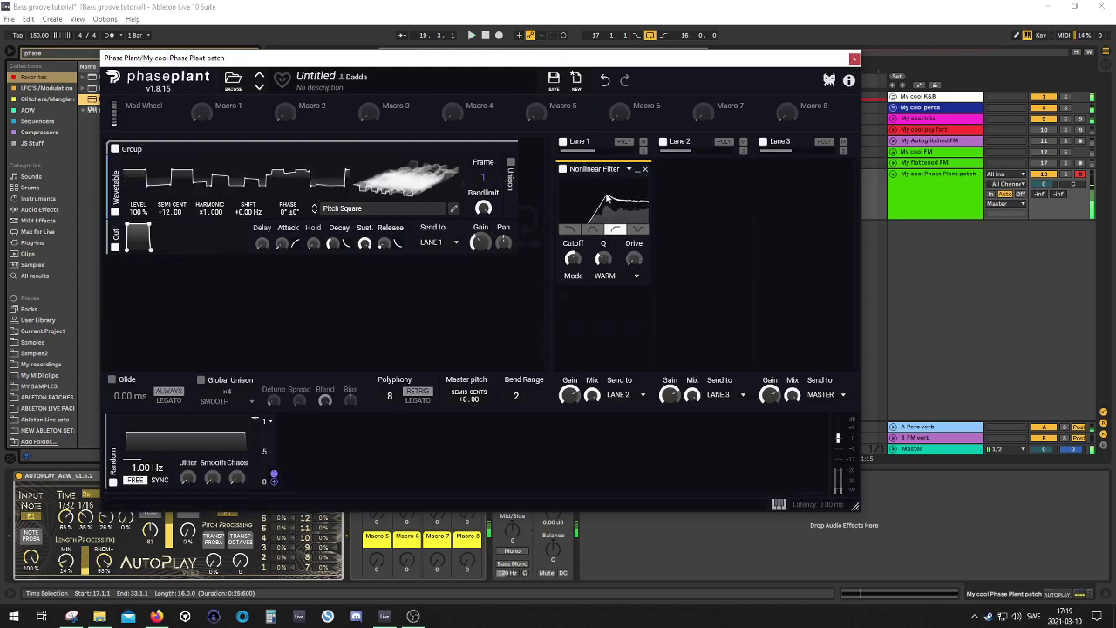
Set the Nonlinear Filter to Biased mode, restart playback and sweep the cutoff with the band-pass shape
click(603, 276)
click(619, 338)
key(space)
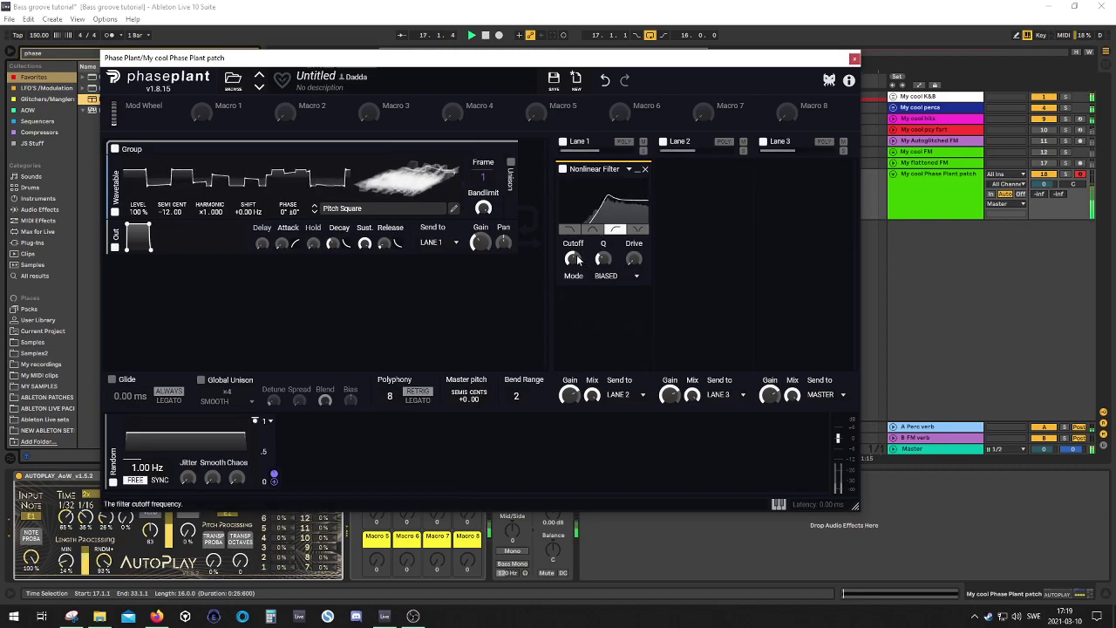
click(592, 229)
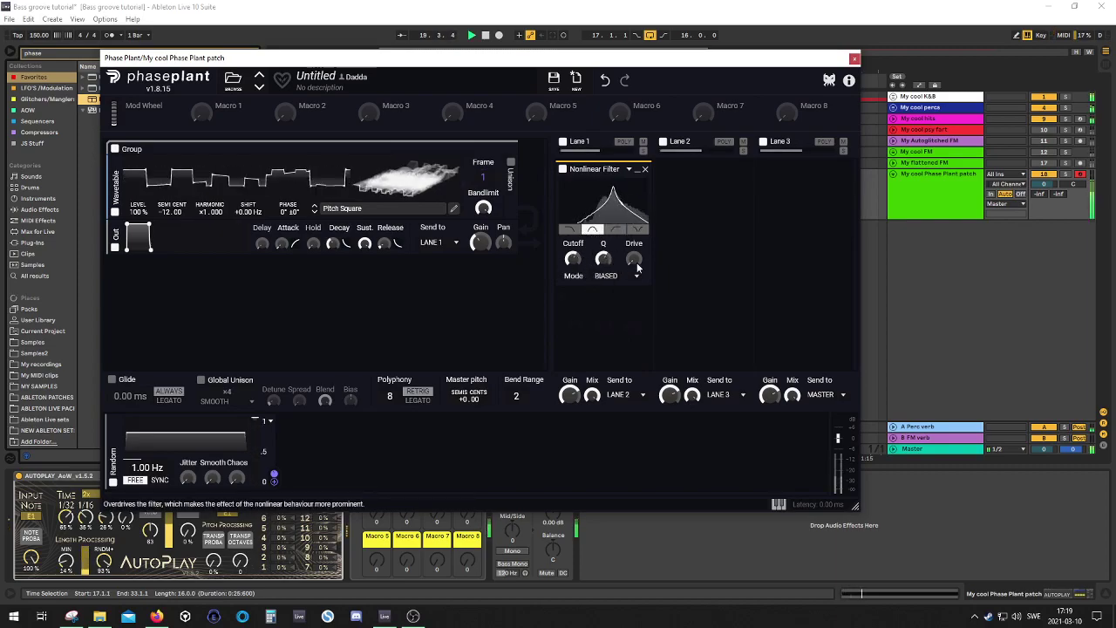
mouse_move(573, 259)
mouse_down()
mouse_move(573, 269)
mouse_move(573, 249)
mouse_move(573, 261)
mouse_up()
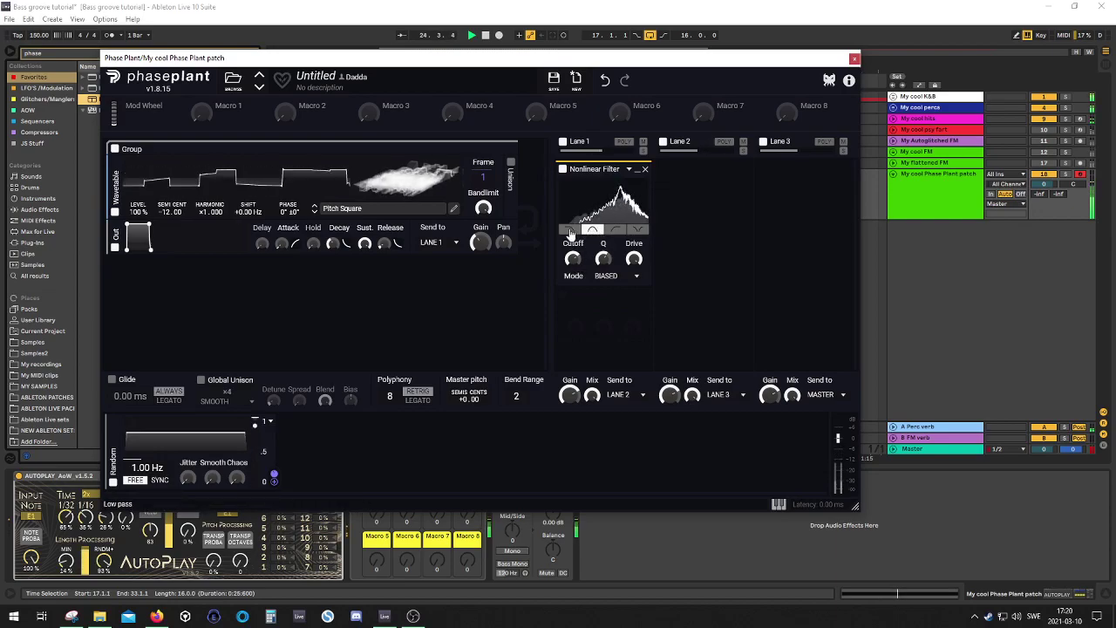
Compare the low-pass and high-pass shapes in Biased mode, adjust the cutoff and return to band pass
click(571, 230)
click(616, 231)
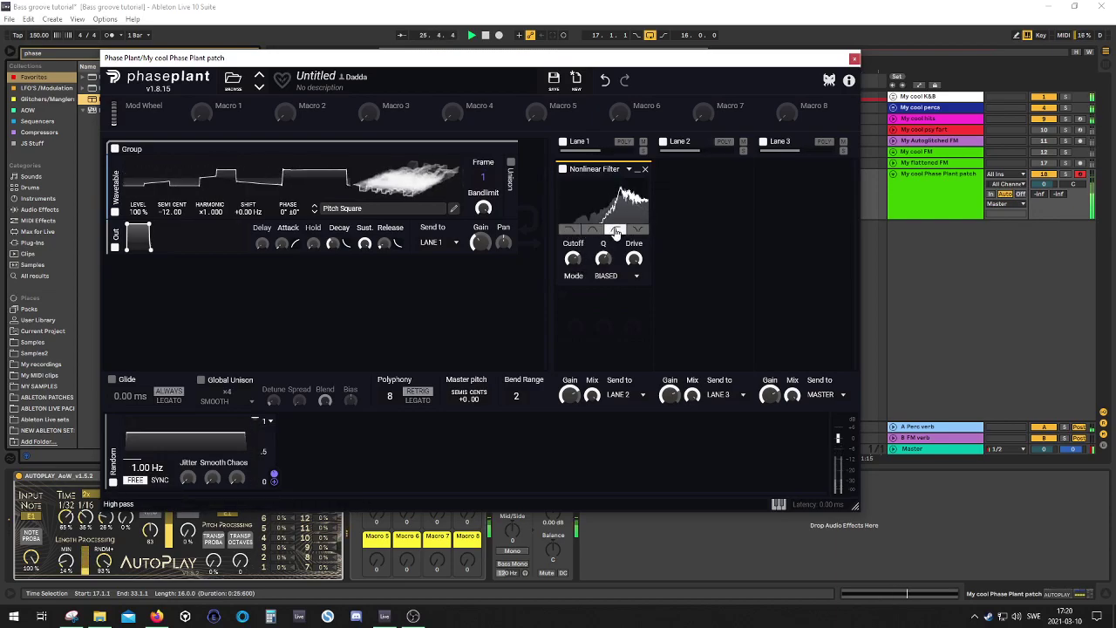
drag(573, 259, 573, 265)
click(597, 230)
mouse_move(578, 265)
Vary the drive, Q and oscillator output gain in Biased mode and sweep the cutoff down to about 424 Hz
drag(634, 259, 634, 314)
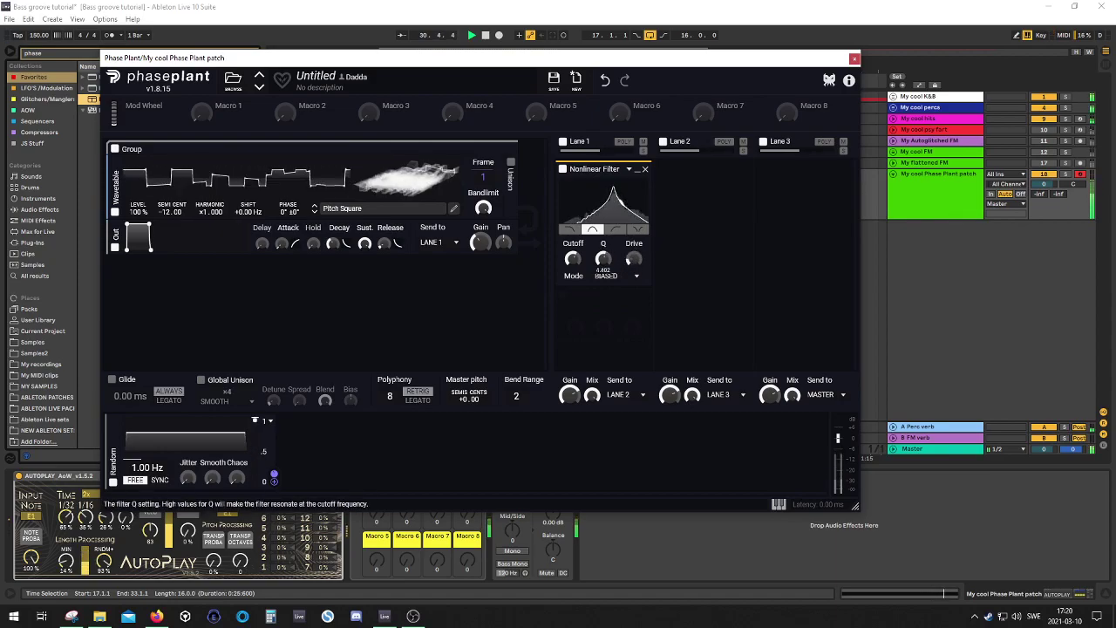
drag(632, 257, 632, 192)
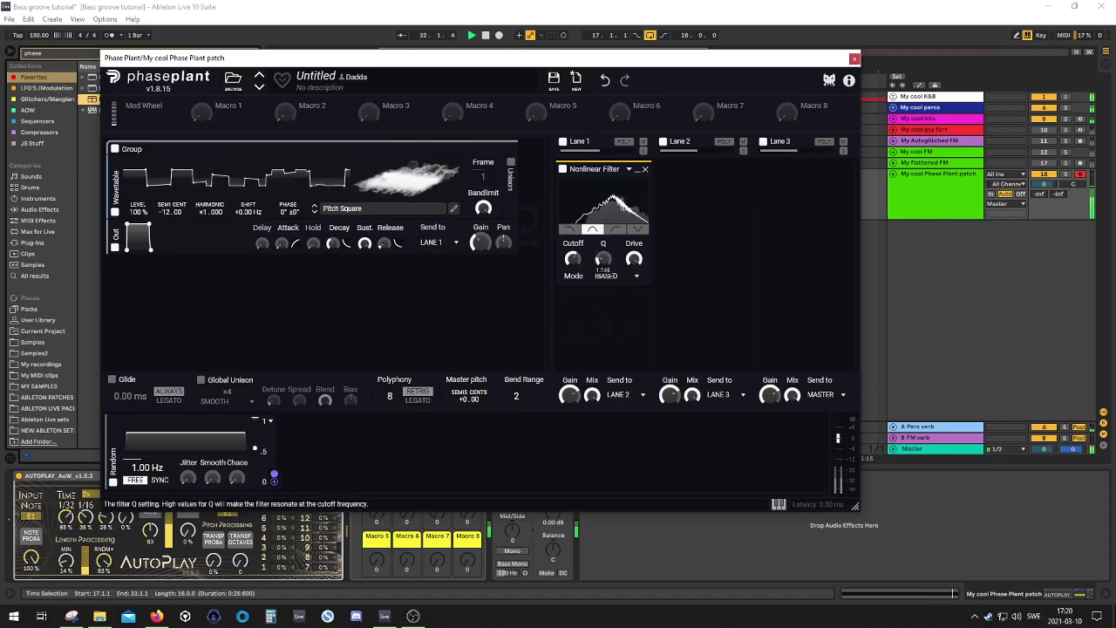
mouse_move(573, 261)
mouse_down()
mouse_move(573, 292)
mouse_move(573, 256)
mouse_up()
drag(481, 244, 481, 246)
mouse_move(634, 262)
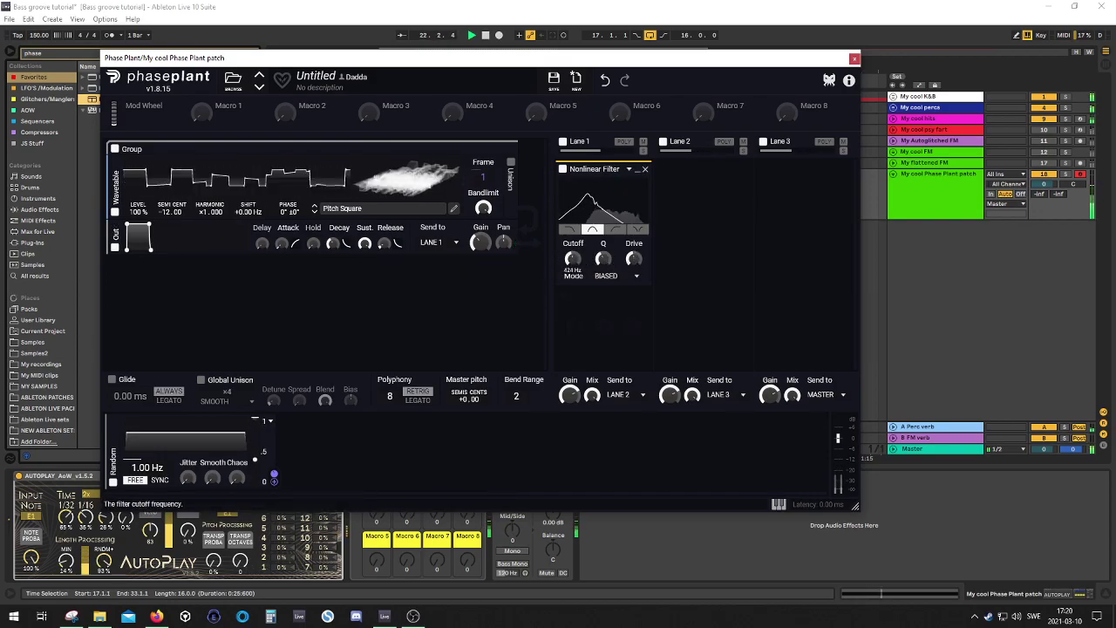
Switch the Nonlinear Filter to Fuzzy mode and audition the band-pass shape with varied Q, drive and cutoff settings
click(629, 277)
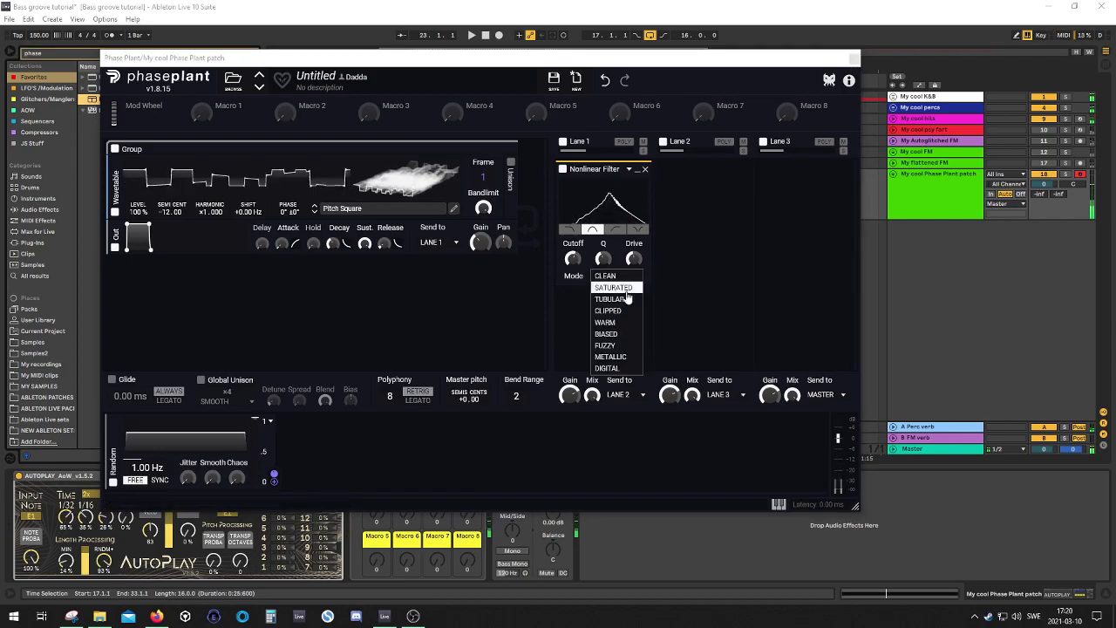
click(611, 345)
drag(603, 260, 603, 253)
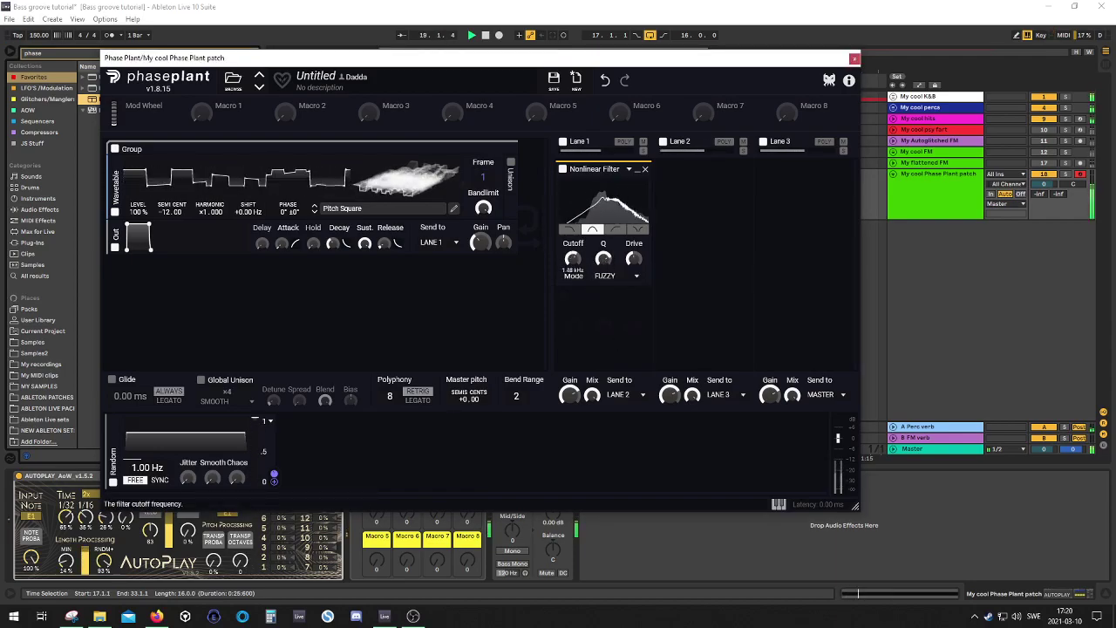
drag(635, 258, 573, 261)
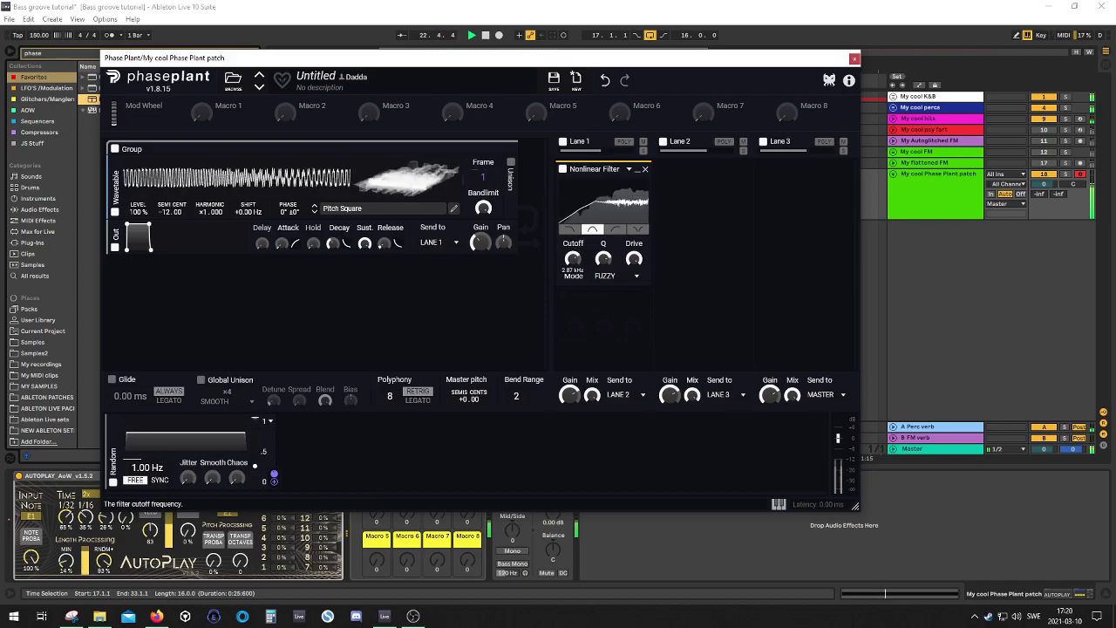
drag(603, 258, 603, 257)
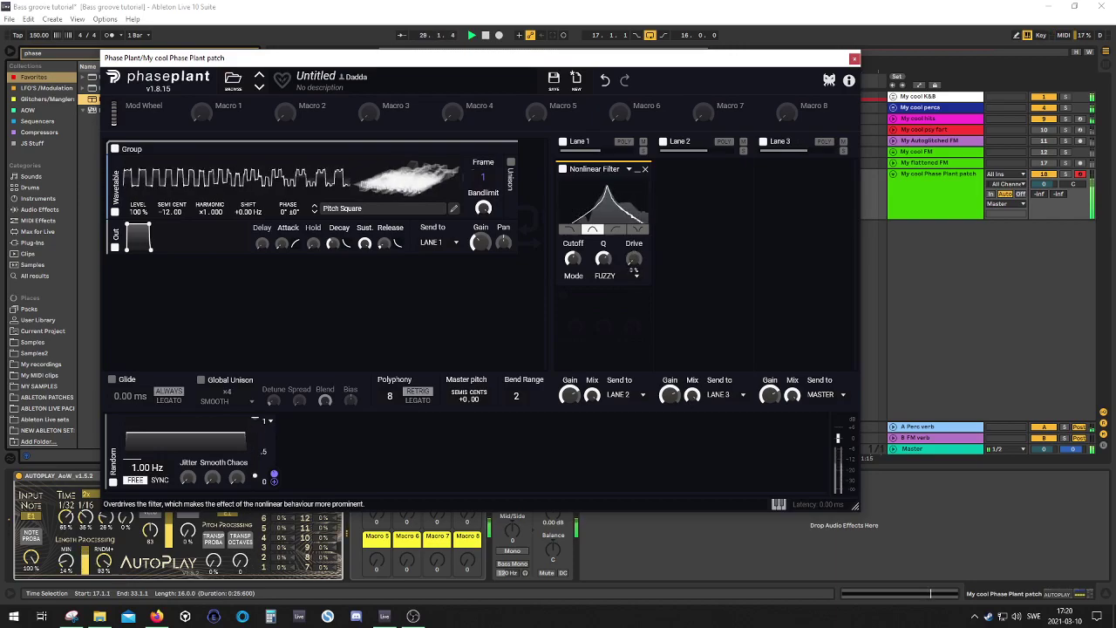
mouse_move(603, 259)
mouse_down()
mouse_move(603, 279)
mouse_move(603, 261)
mouse_up()
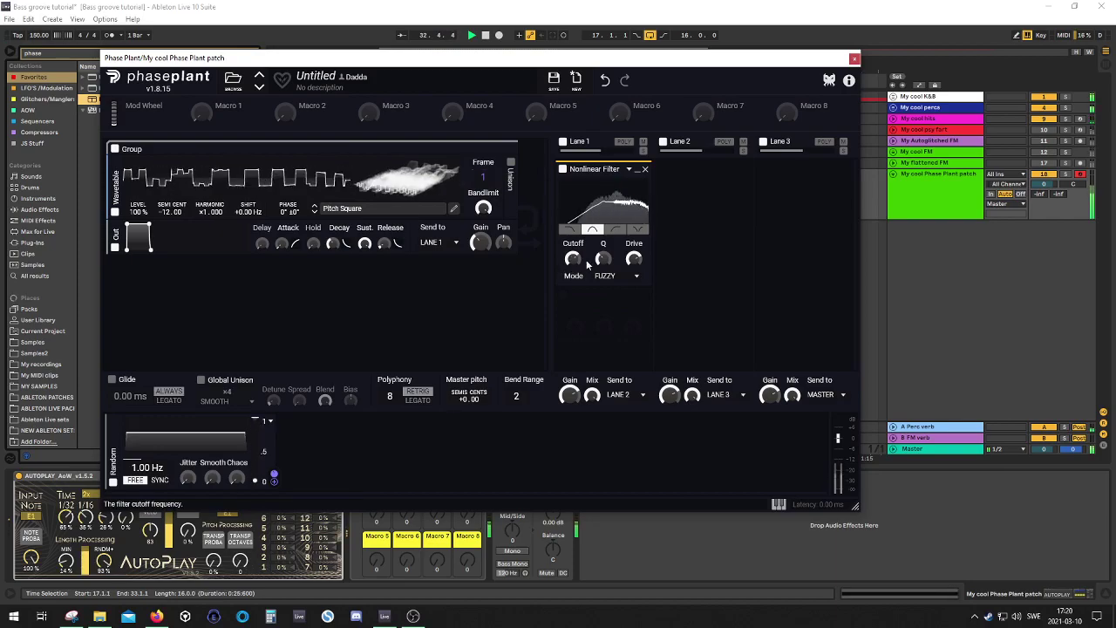
Audition the high-pass shape in Fuzzy mode, adjusting Q and sweeping the cutoff to about 1.90 kHz
click(616, 230)
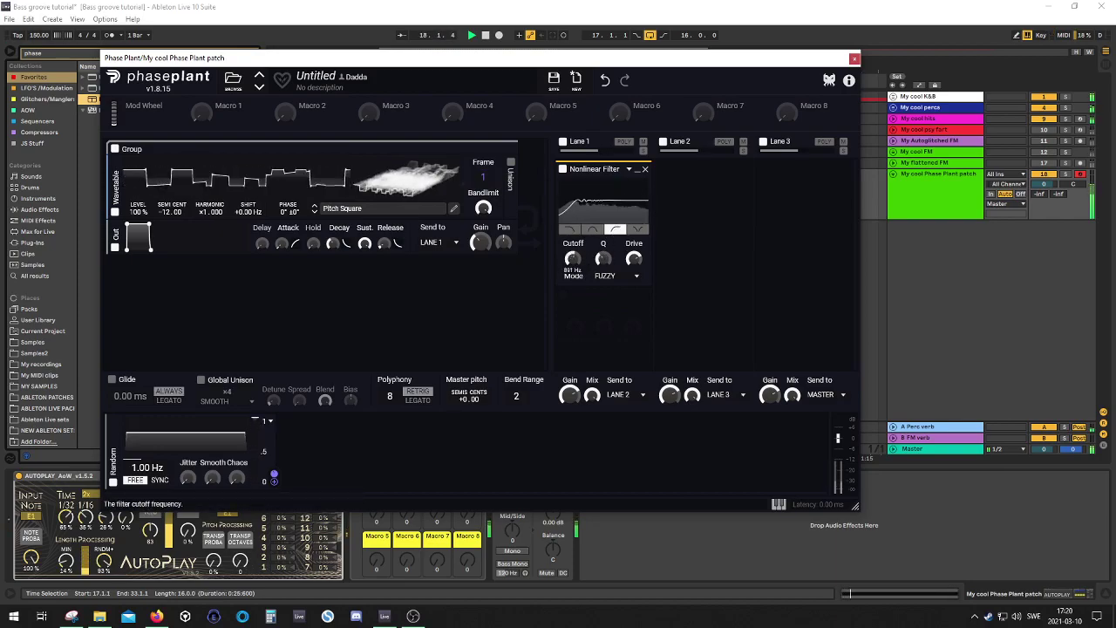
drag(604, 260, 574, 270)
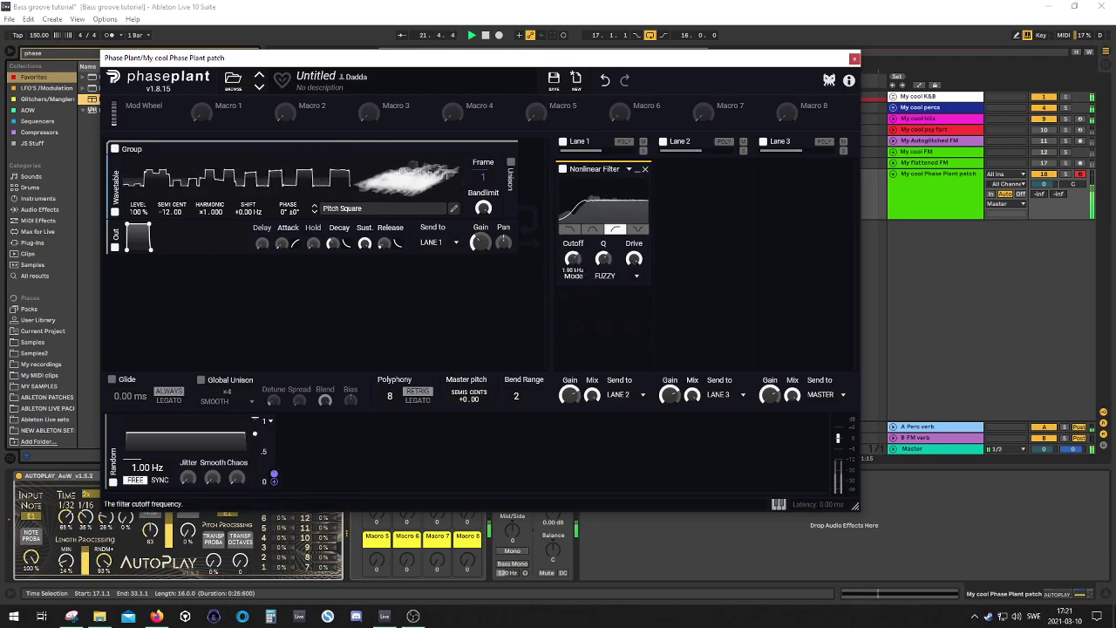
drag(574, 259, 614, 279)
Set the Nonlinear Filter to Metallic mode with the band-pass shape
click(636, 277)
click(616, 356)
click(593, 230)
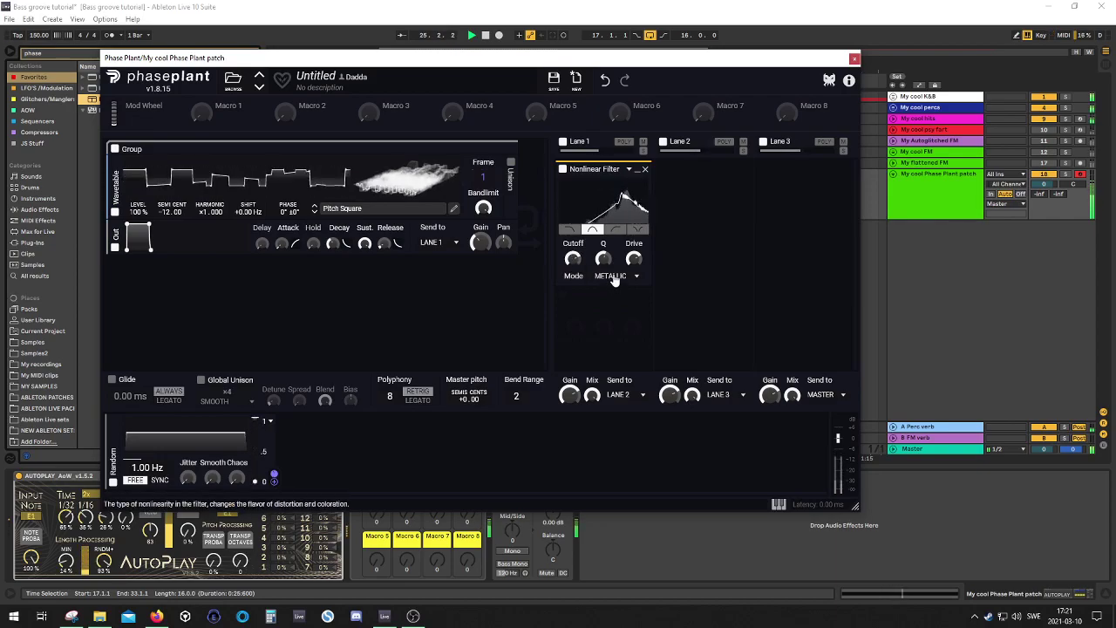
Switch the Nonlinear Filter to Digital mode and audition the band-pass shape by adjusting Q, drive and cutoff
click(614, 277)
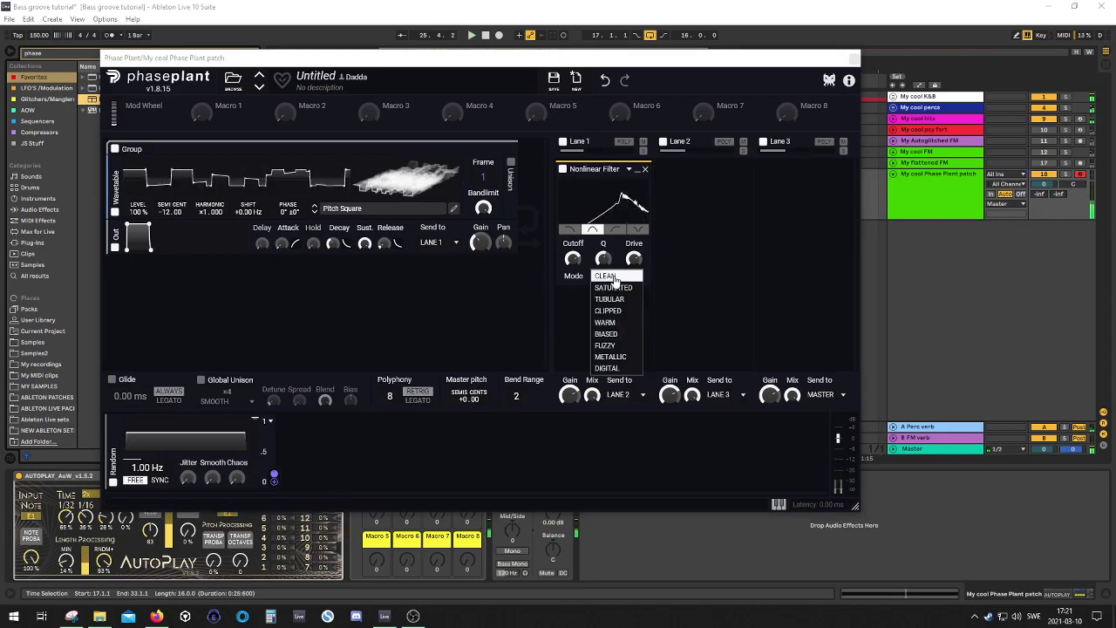
click(615, 363)
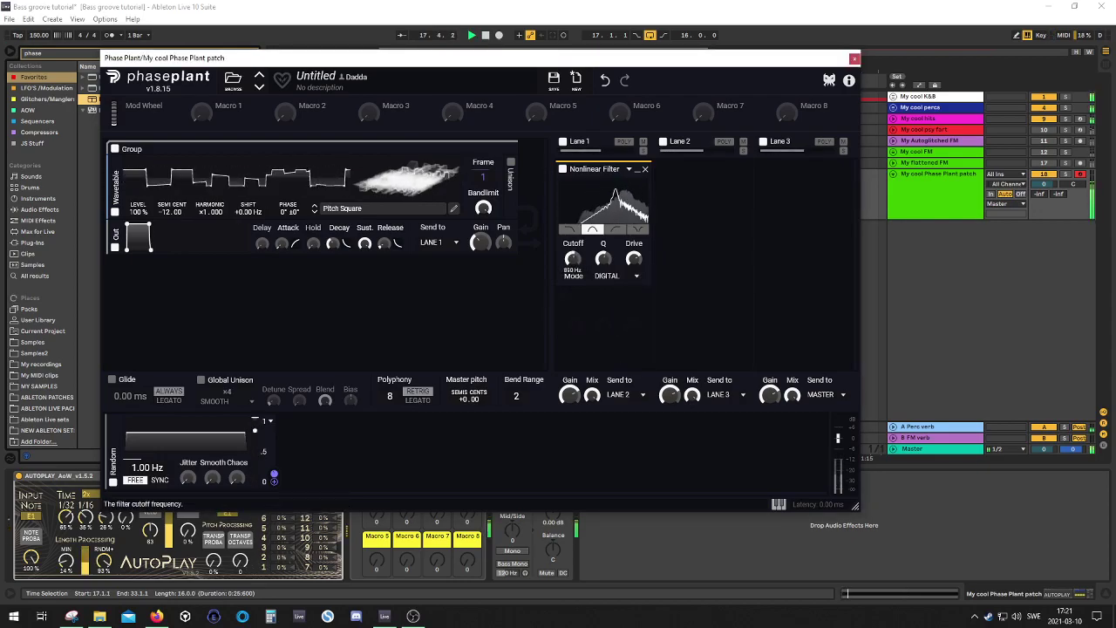
drag(603, 259, 603, 255)
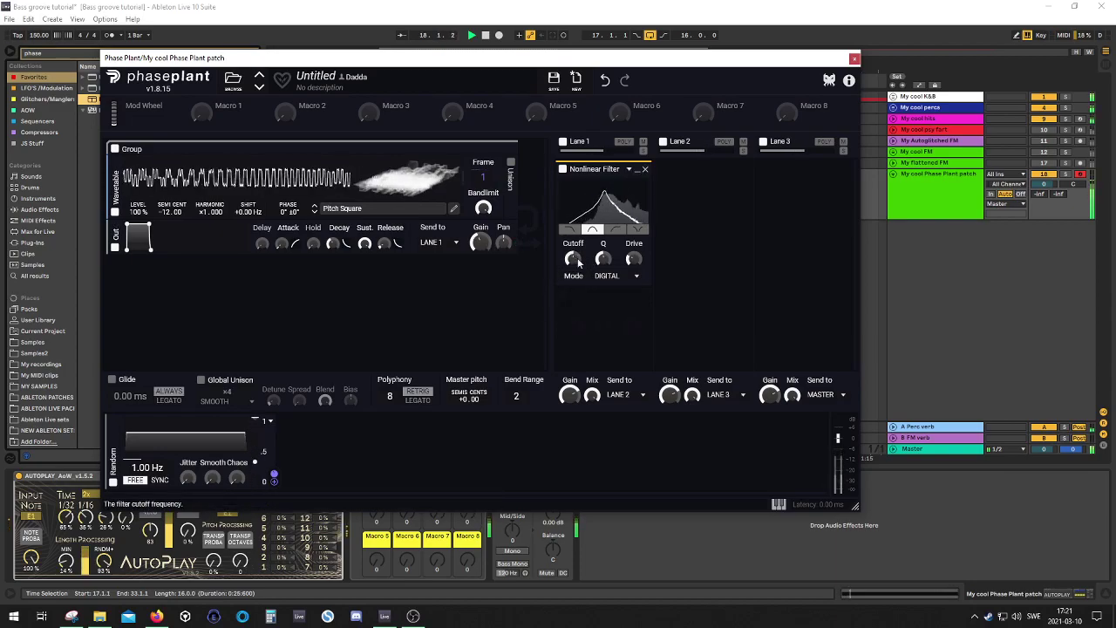
click(613, 277)
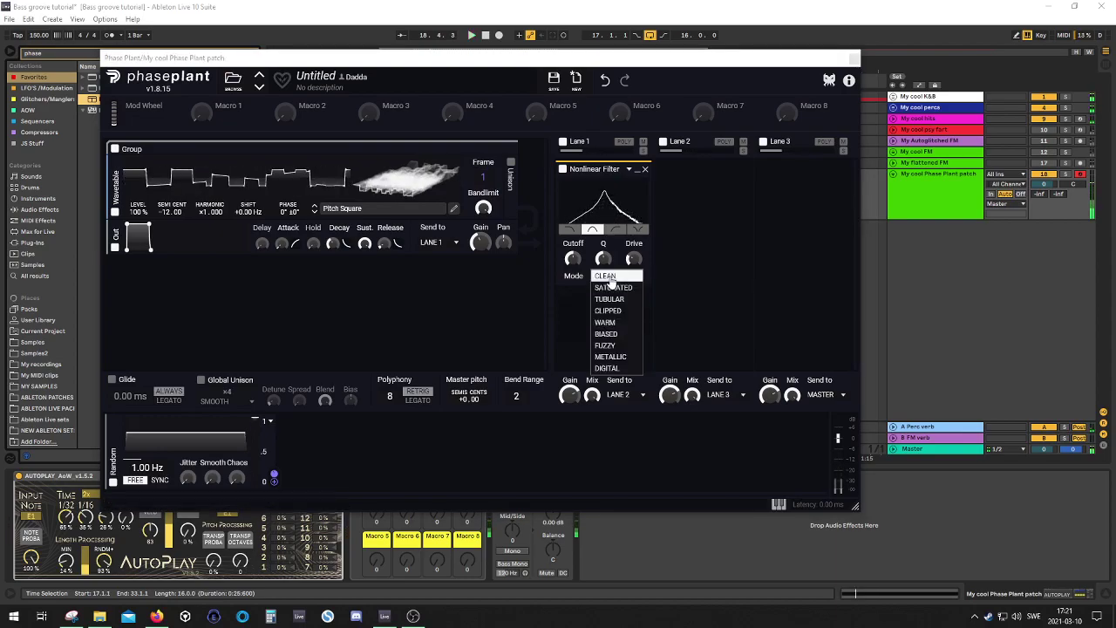
click(607, 368)
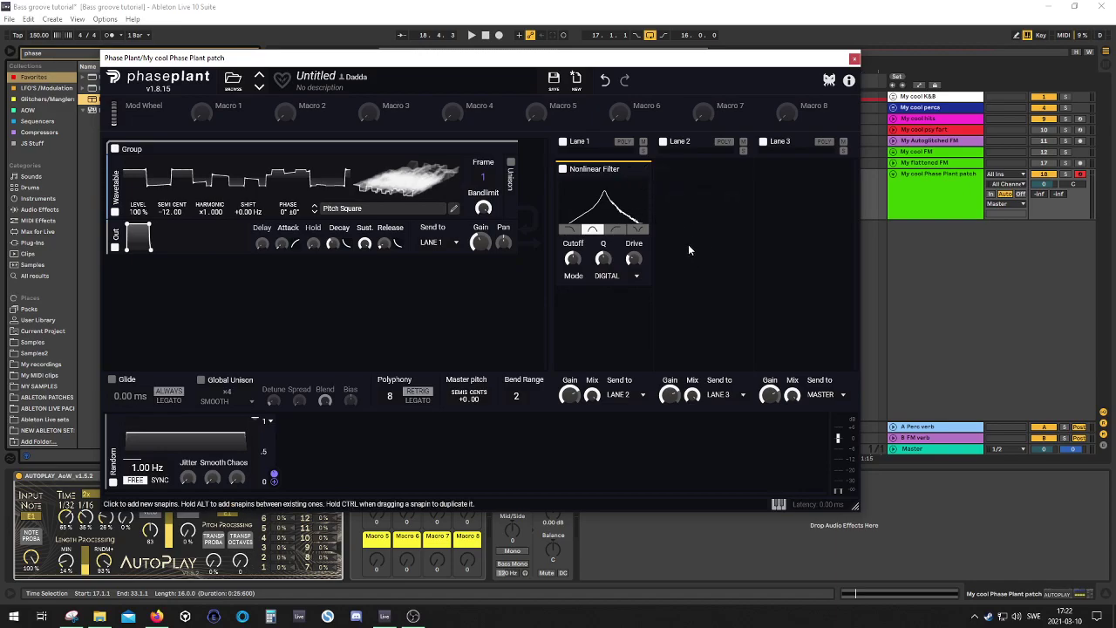
Collapse the Nonlinear Filter module in Lane 1
click(642, 174)
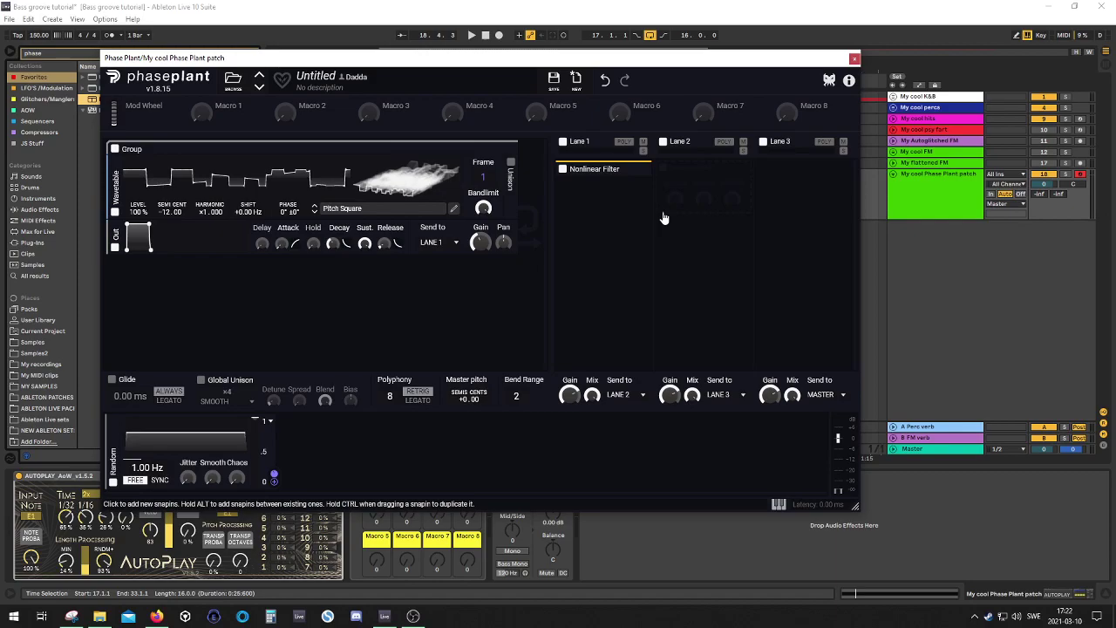
click(675, 170)
click(587, 205)
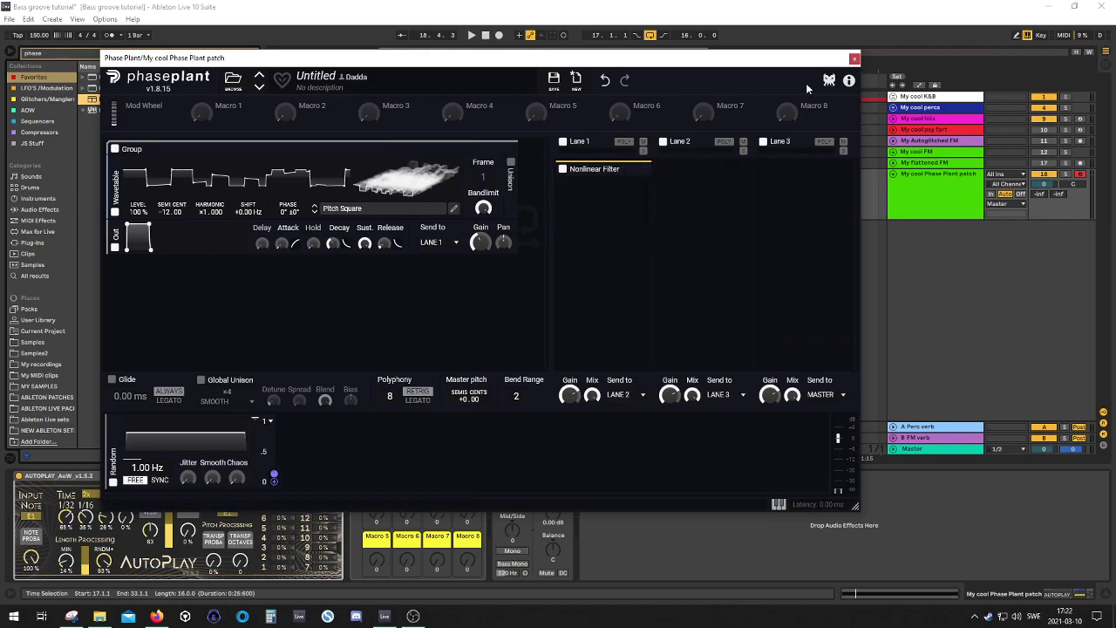
Close the Phase Plant window and delete the Phase Plant Rack from the track's device chain
click(638, 170)
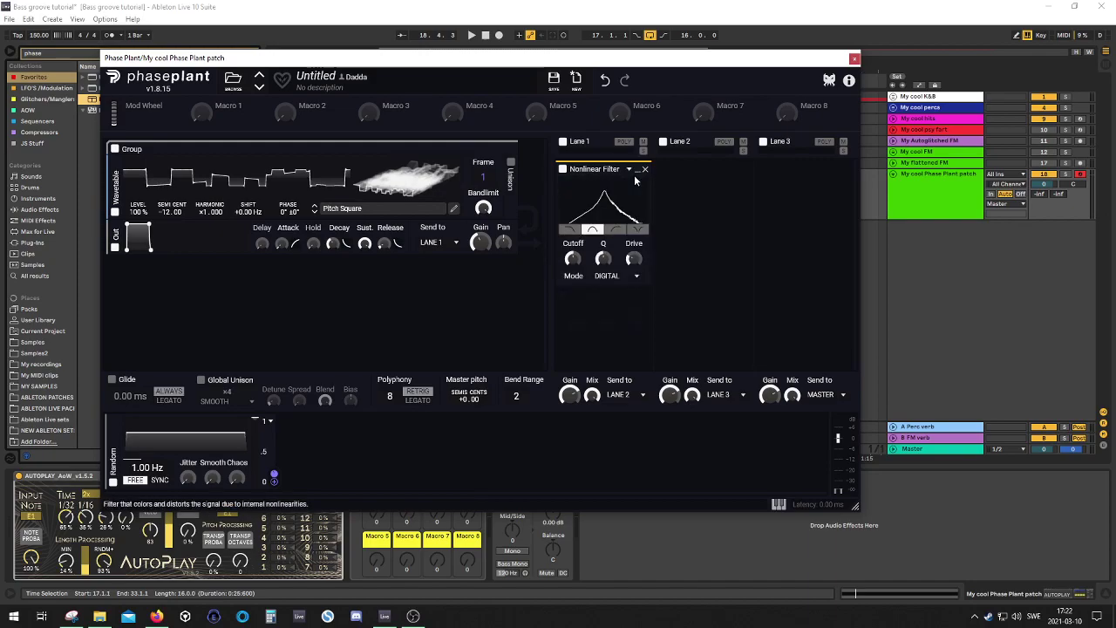
click(854, 59)
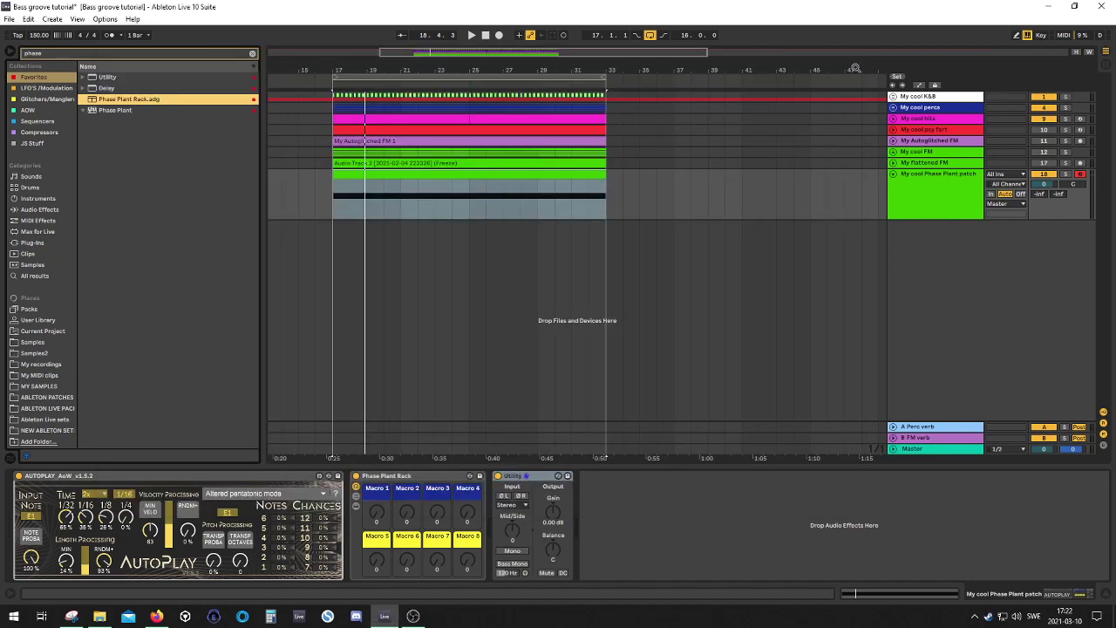
click(389, 475)
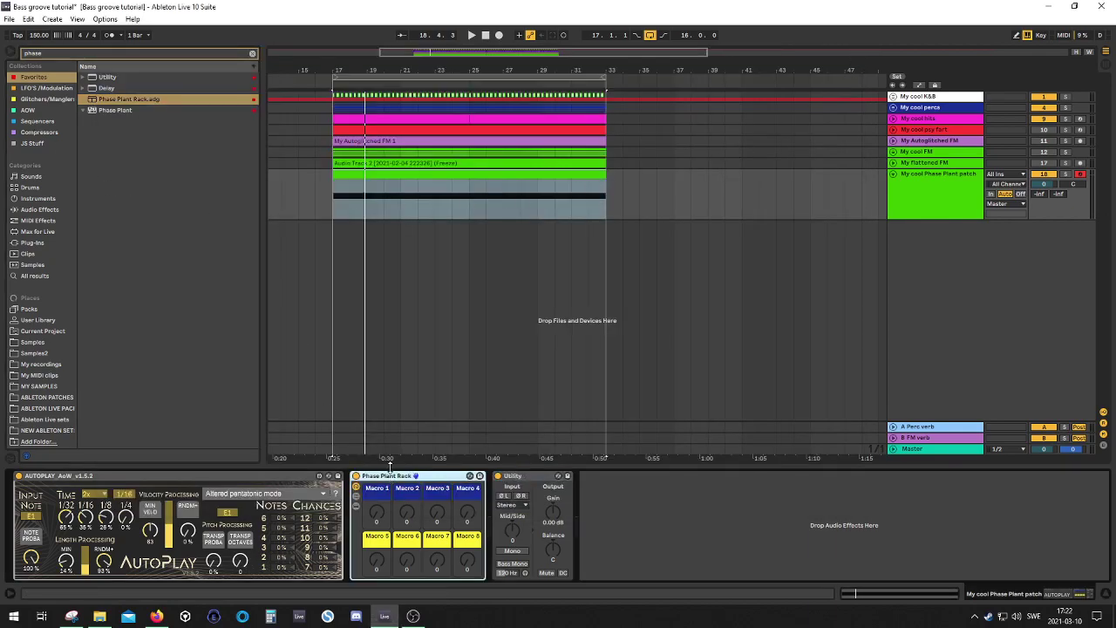
key(Delete)
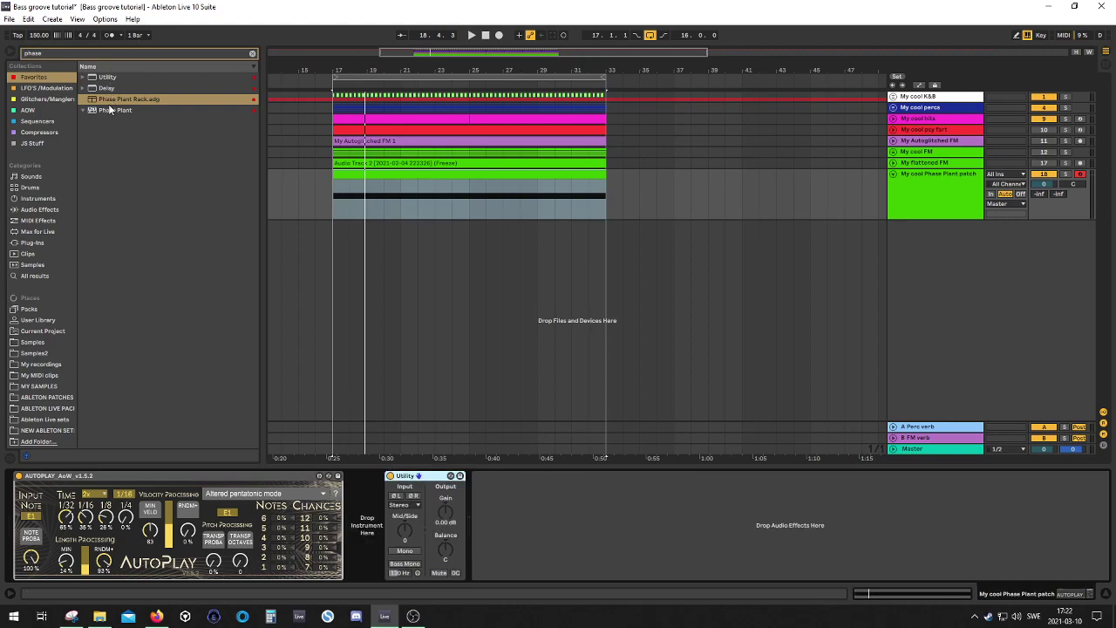
Search the browser for "serum", load Serum_x64 in place of the removed instrument, and move its window clear of the browser
click(114, 54)
text(serum)
drag(109, 90, 365, 509)
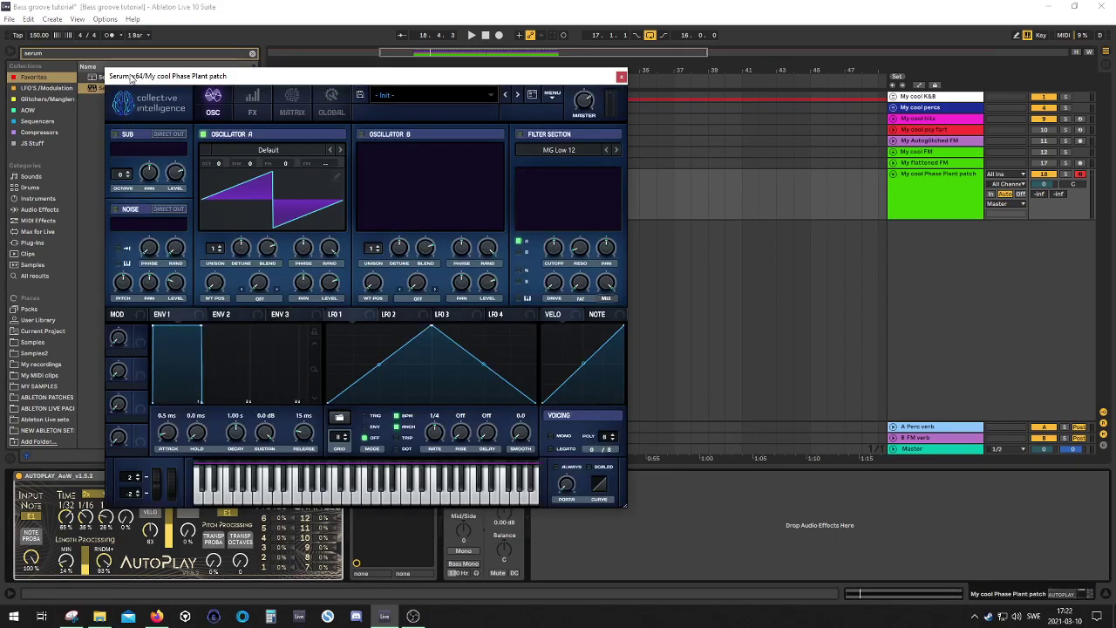
drag(131, 77, 376, 68)
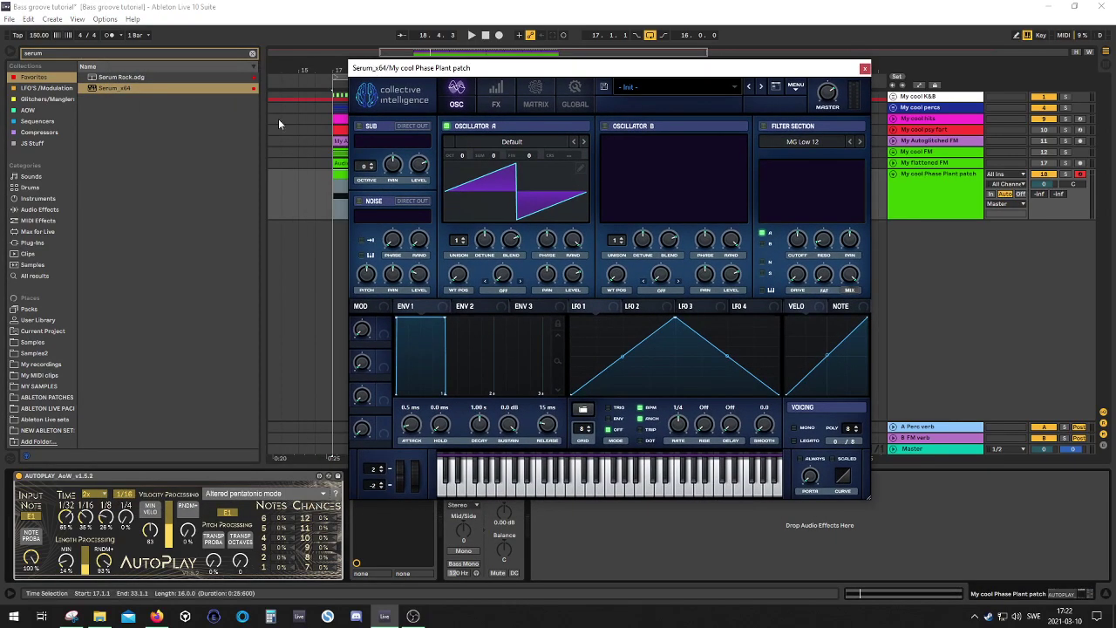
Search the plug-ins for "non" and place kHs Nonlinear Filter between Serum and Utility in the device chain
click(35, 242)
key(ctrl+f)
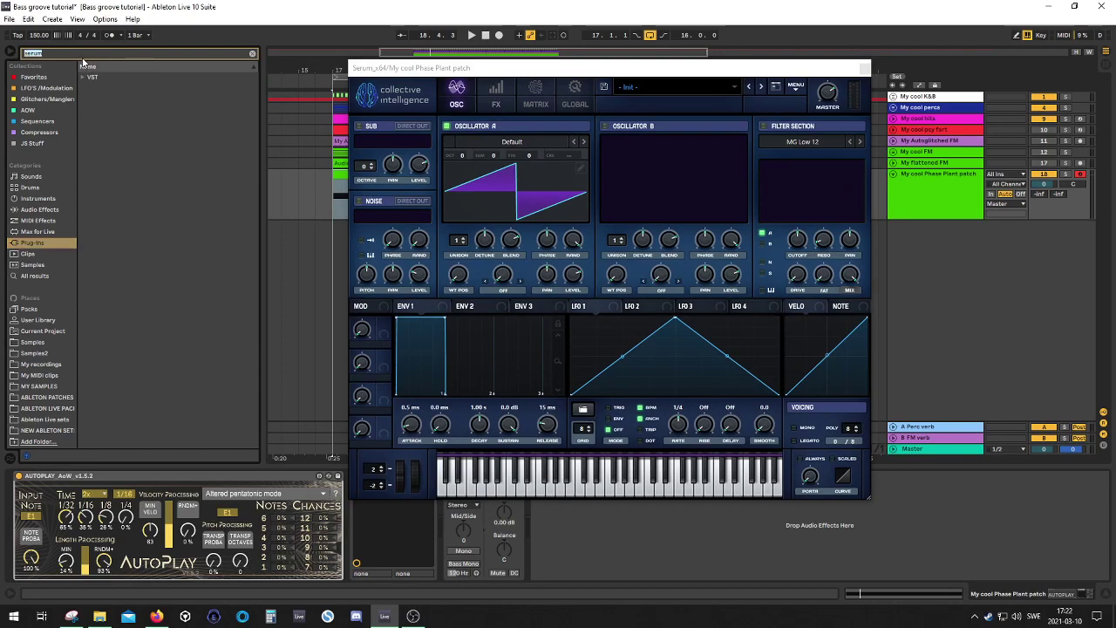
text(non)
drag(135, 110, 440, 429)
drag(556, 546, 558, 546)
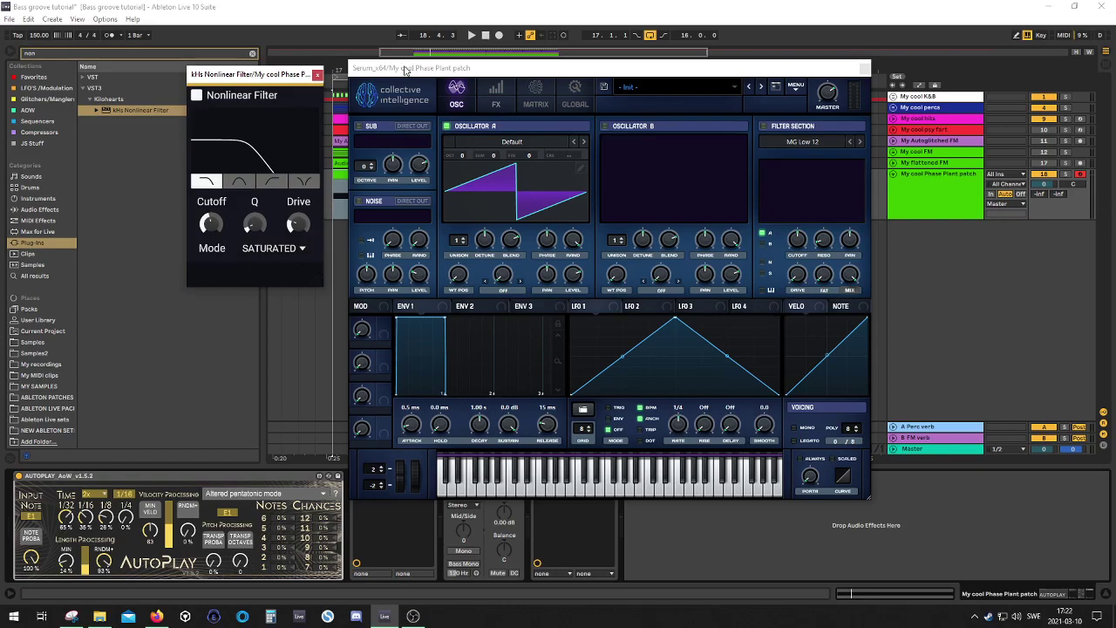
drag(405, 70, 710, 92)
drag(574, 479, 466, 486)
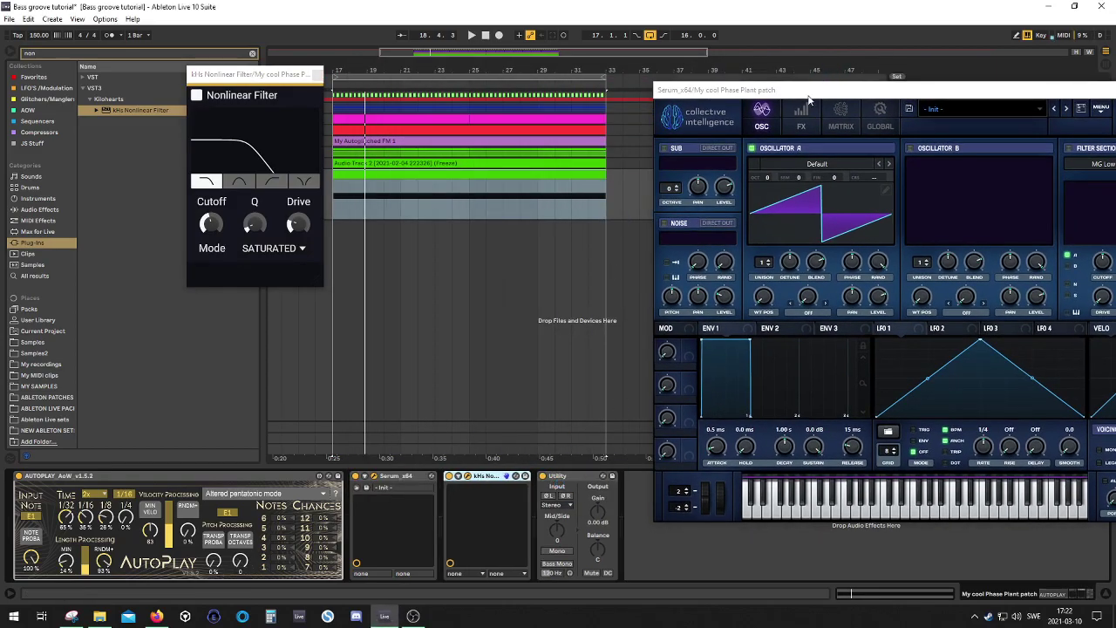
Load the User wavetable Pitch Triangle into Serum's Oscillator A and set its octave to -1, testing it with notes
drag(812, 93, 583, 68)
click(592, 145)
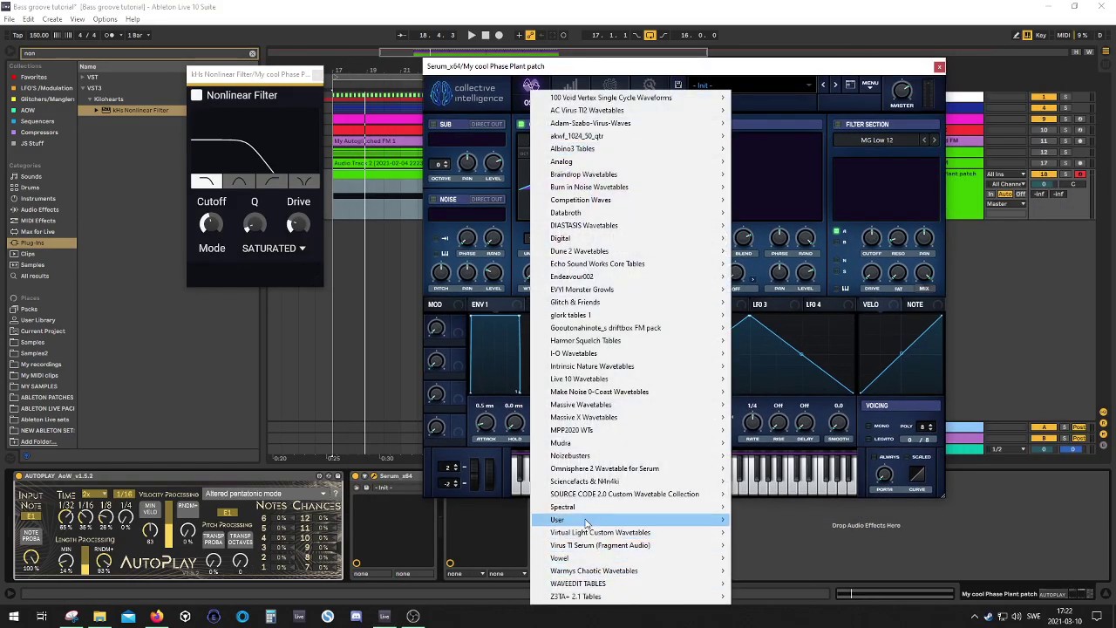
mouse_move(593, 520)
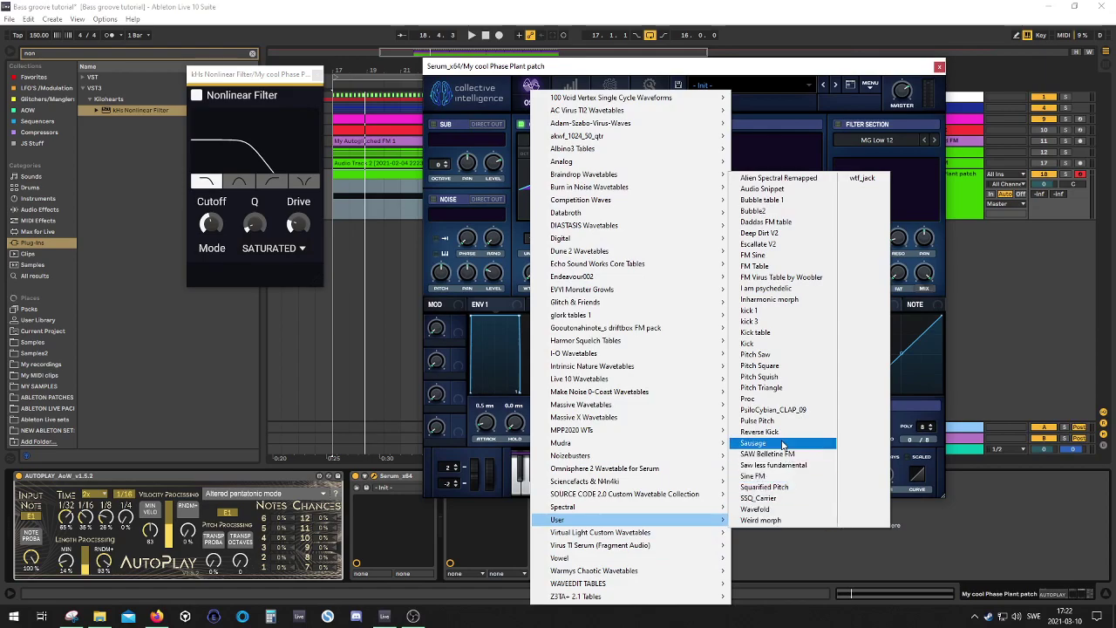
click(766, 387)
click(607, 491)
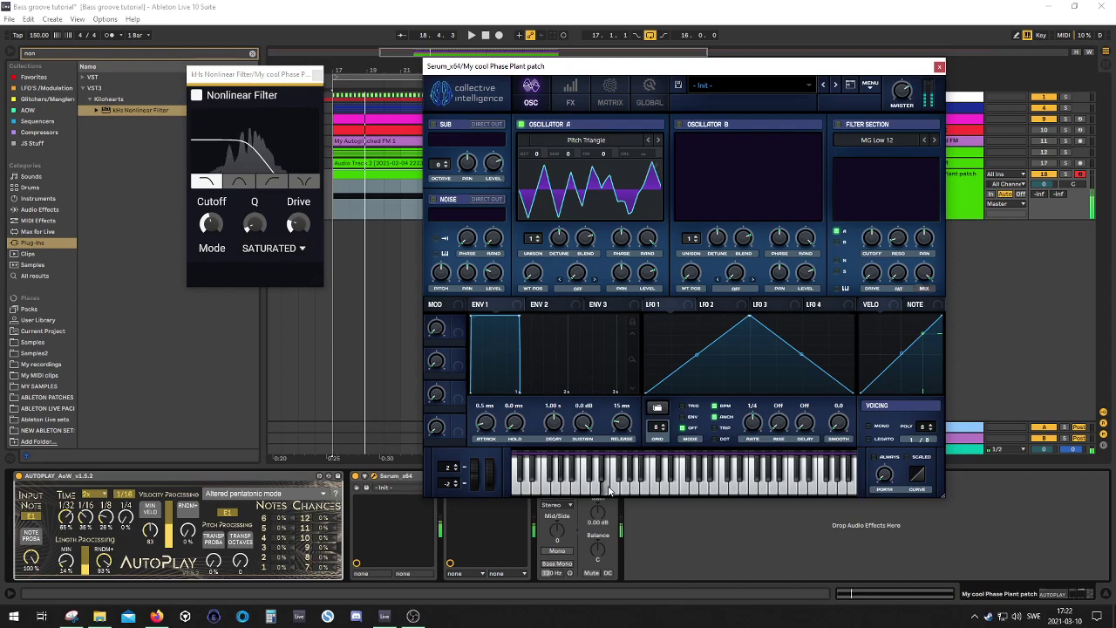
drag(537, 154, 541, 185)
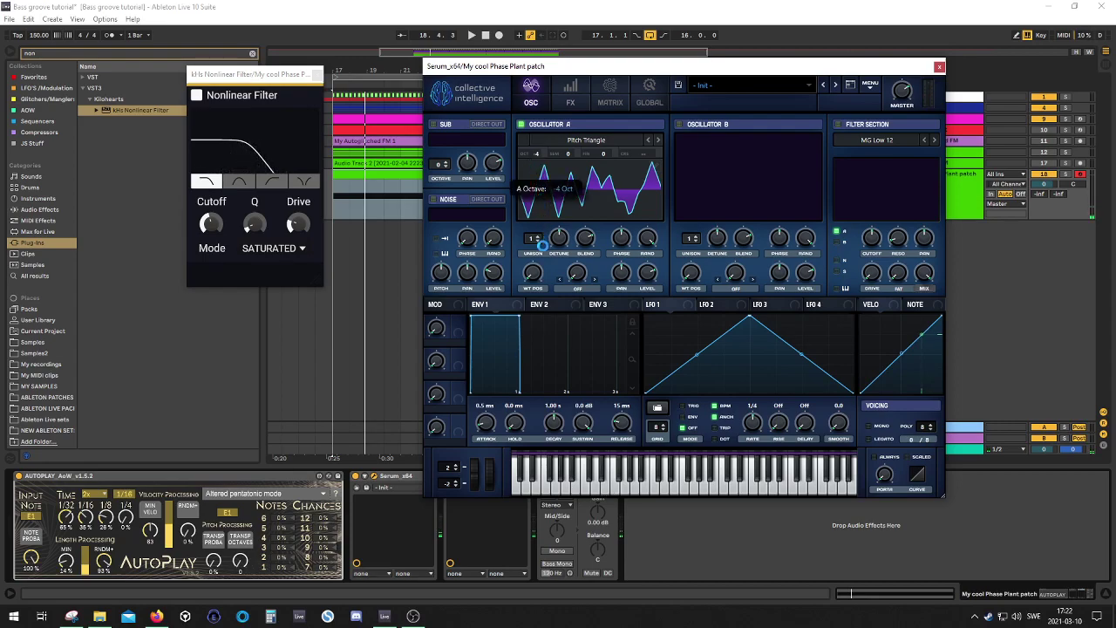
click(636, 478)
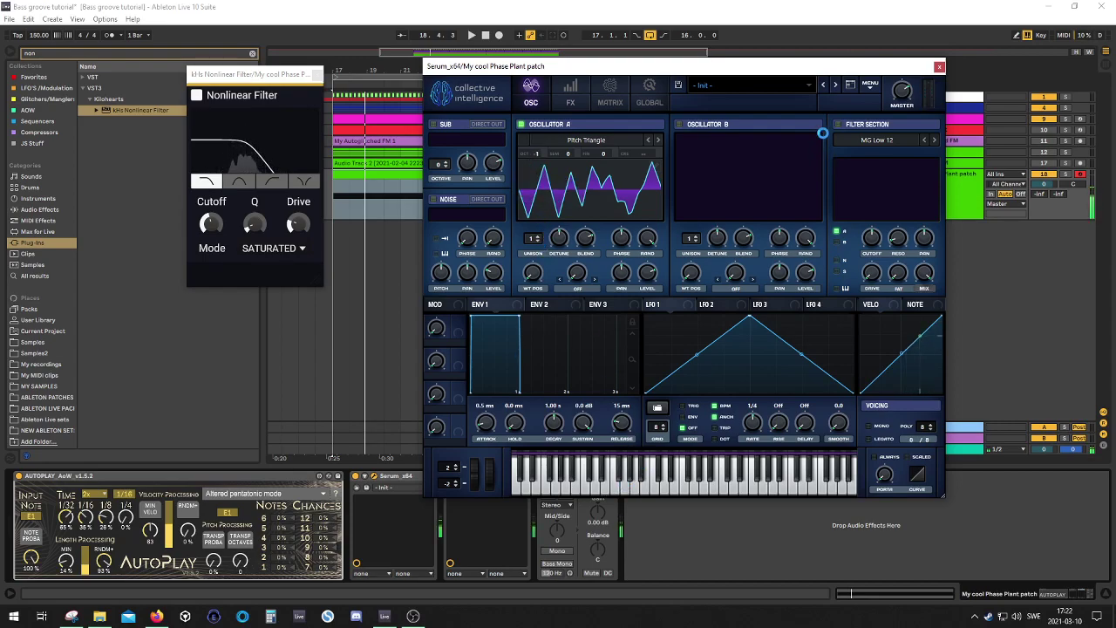
Assign NoteOn Rand1 as the modulation source for Oscillator A's wavetable position and close the Serum window
right_click(533, 274)
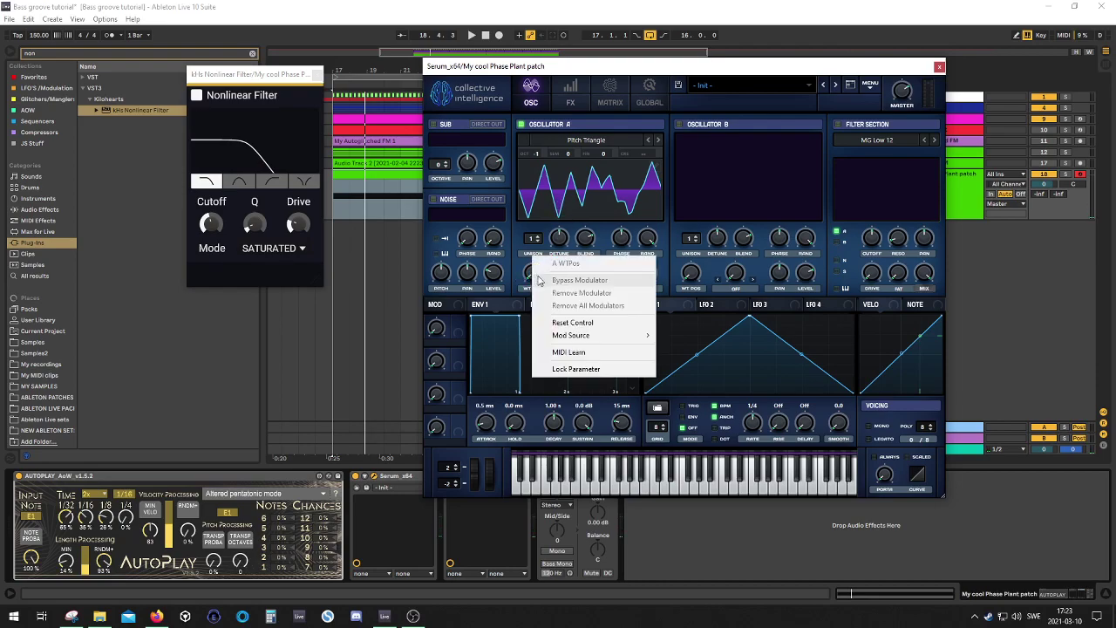
mouse_move(610, 335)
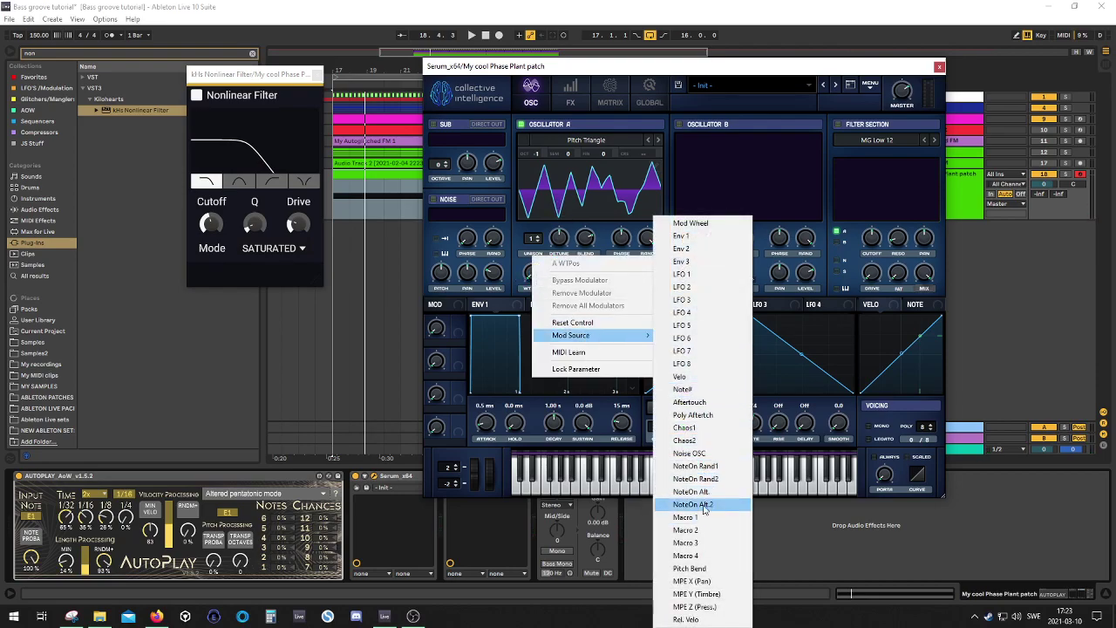
click(695, 466)
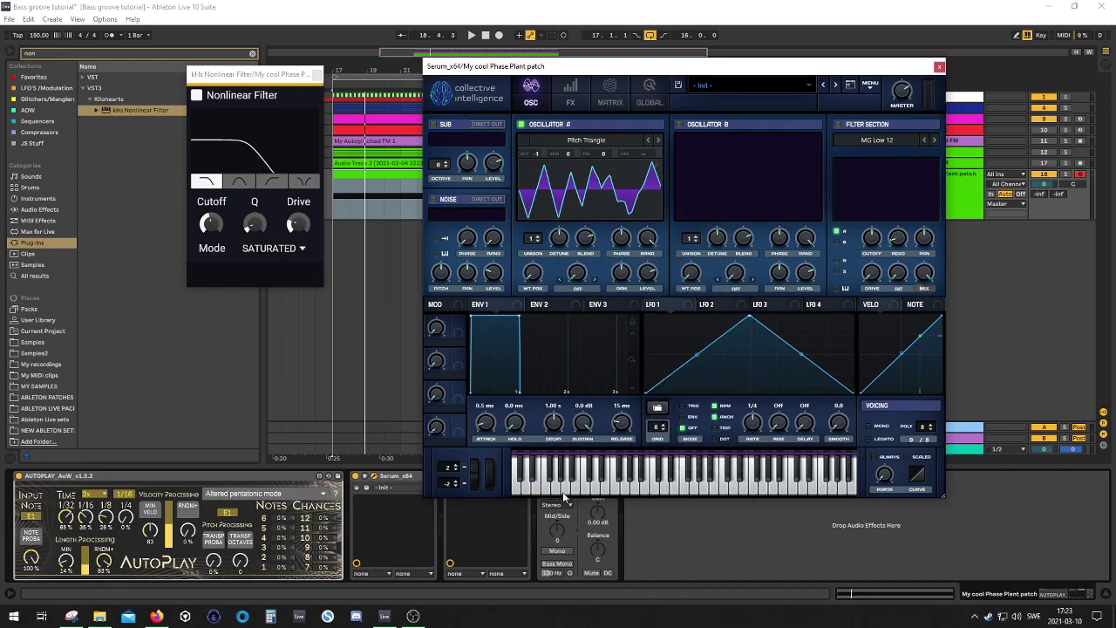
click(938, 67)
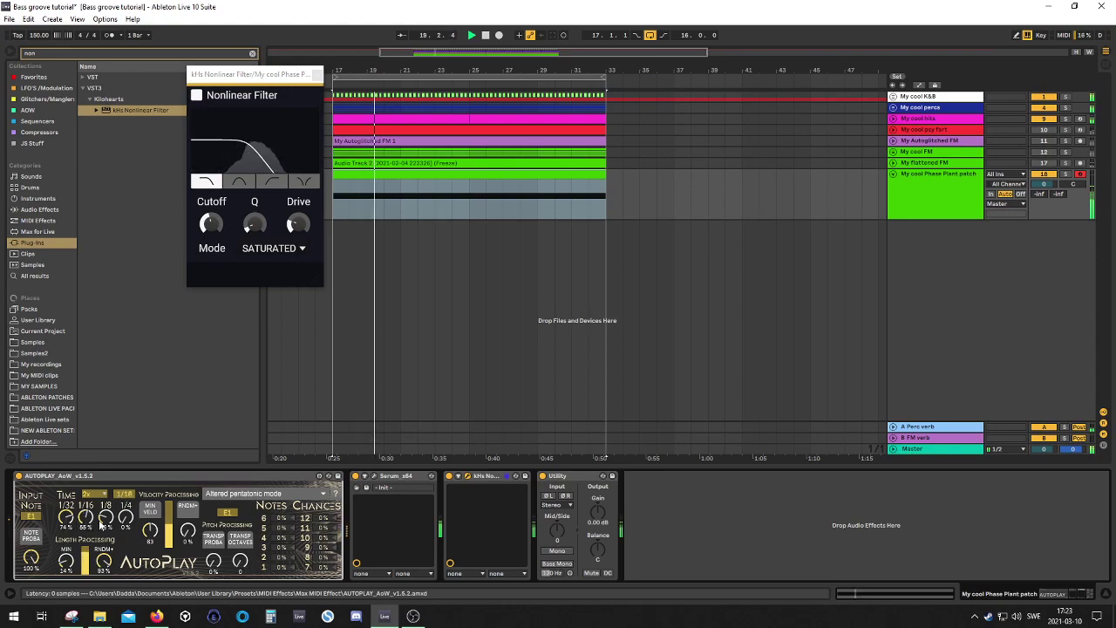
Audition the Nonlinear Filter's band-pass shape in Saturated mode, raising Q and drive and sweeping the cutoff to about 802 Hz
click(239, 180)
click(299, 250)
click(274, 266)
drag(211, 226, 212, 183)
drag(298, 224, 212, 195)
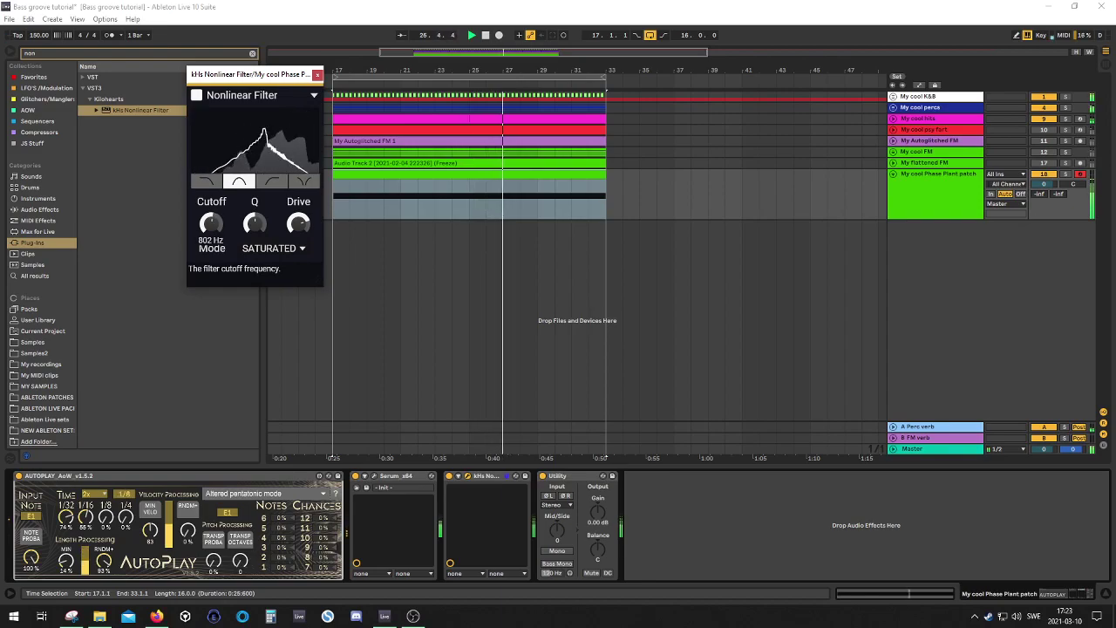
Reopen Serum and change Oscillator A's wavetable to Pitch Squish
click(389, 477)
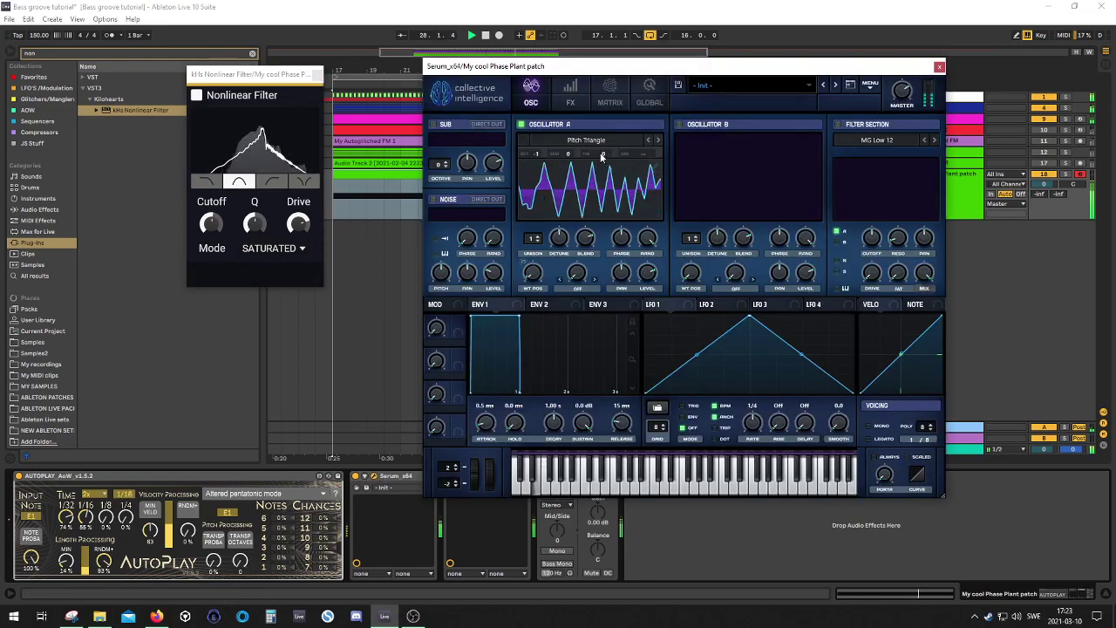
click(659, 141)
click(644, 140)
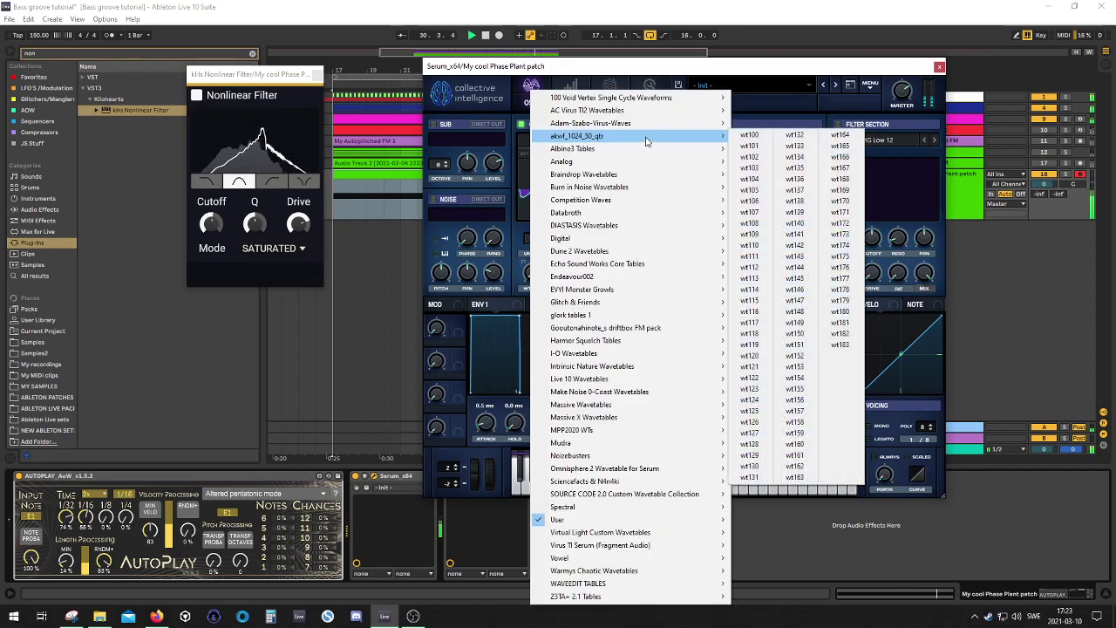
click(546, 67)
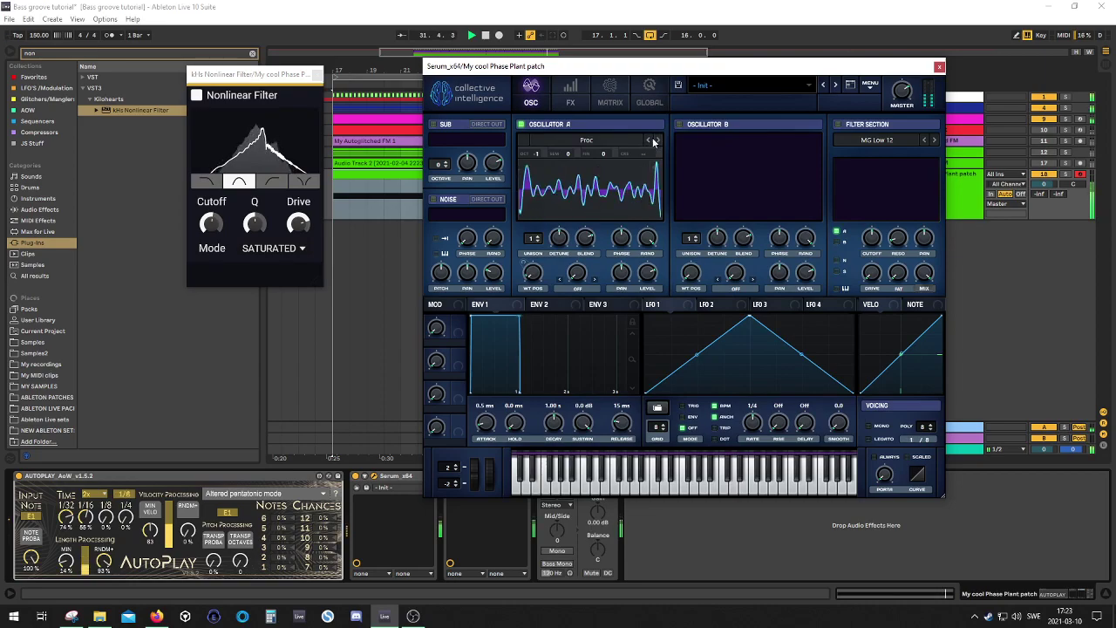
click(648, 138)
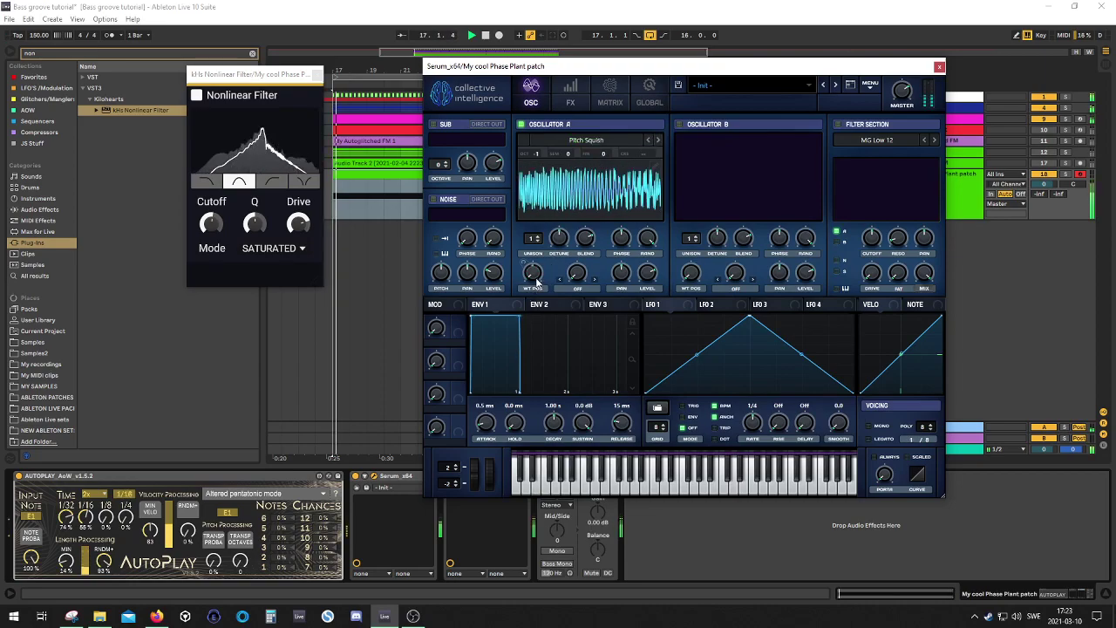
Sweep the band-pass cutoff, switch the filter to high-pass with lower Q and adjusted drive, and bring the cutoff to about 715 Hz
drag(214, 230, 215, 199)
click(271, 180)
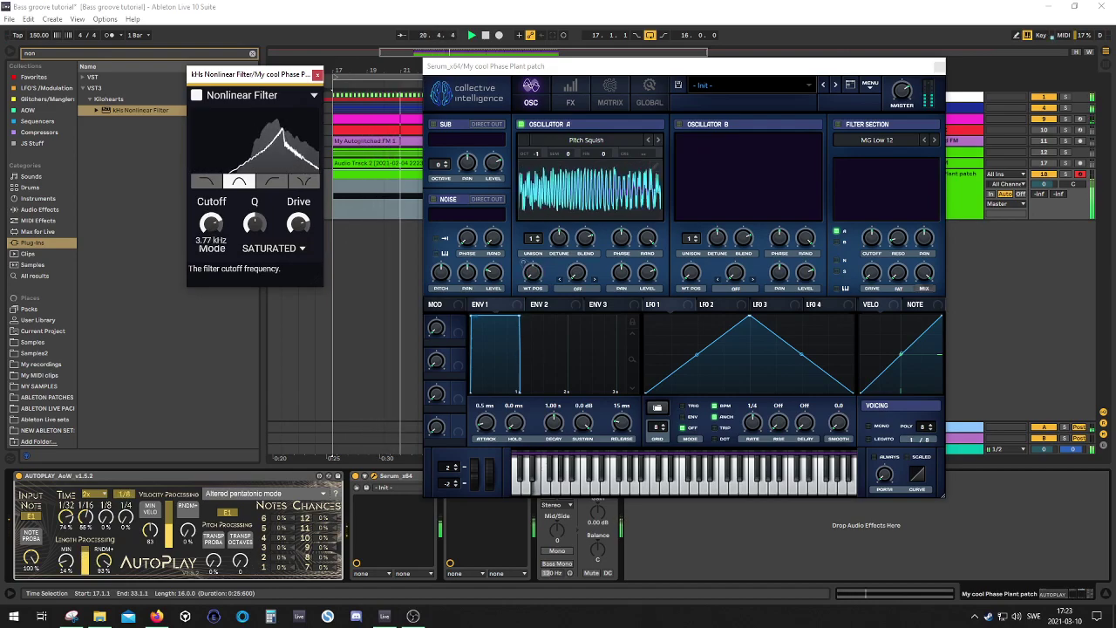
drag(250, 231, 249, 262)
mouse_move(299, 226)
mouse_down()
mouse_move(299, 255)
mouse_move(299, 238)
mouse_up()
drag(210, 225, 210, 248)
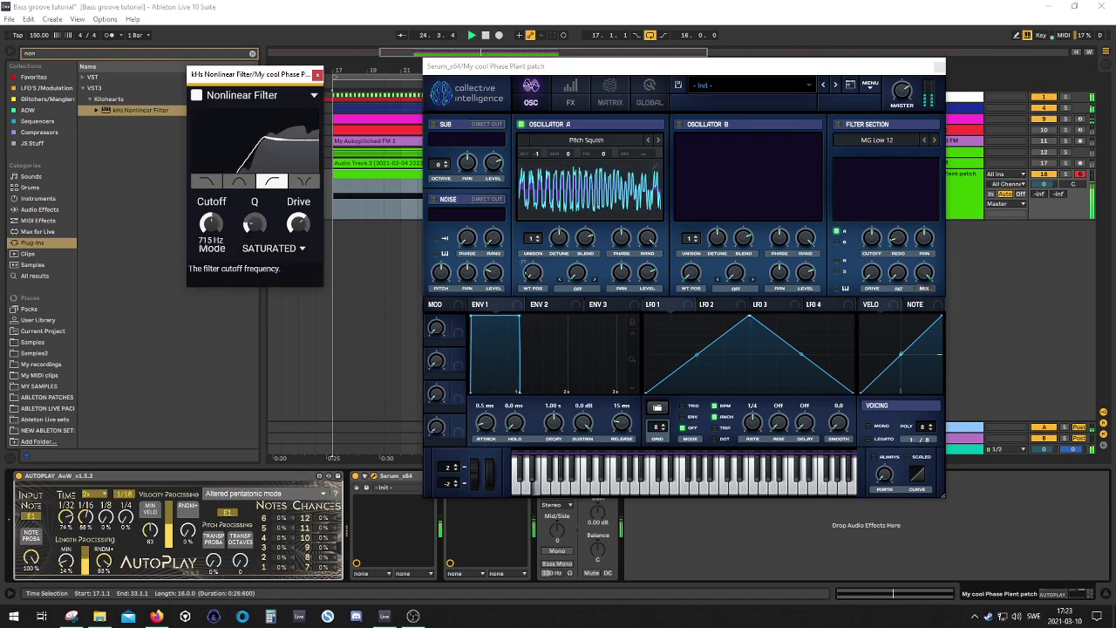
Set Serum's Env 1 release to 60 ms and Oscillator A's octave to 0, sweeping the high-pass cutoff in between
drag(622, 423, 634, 416)
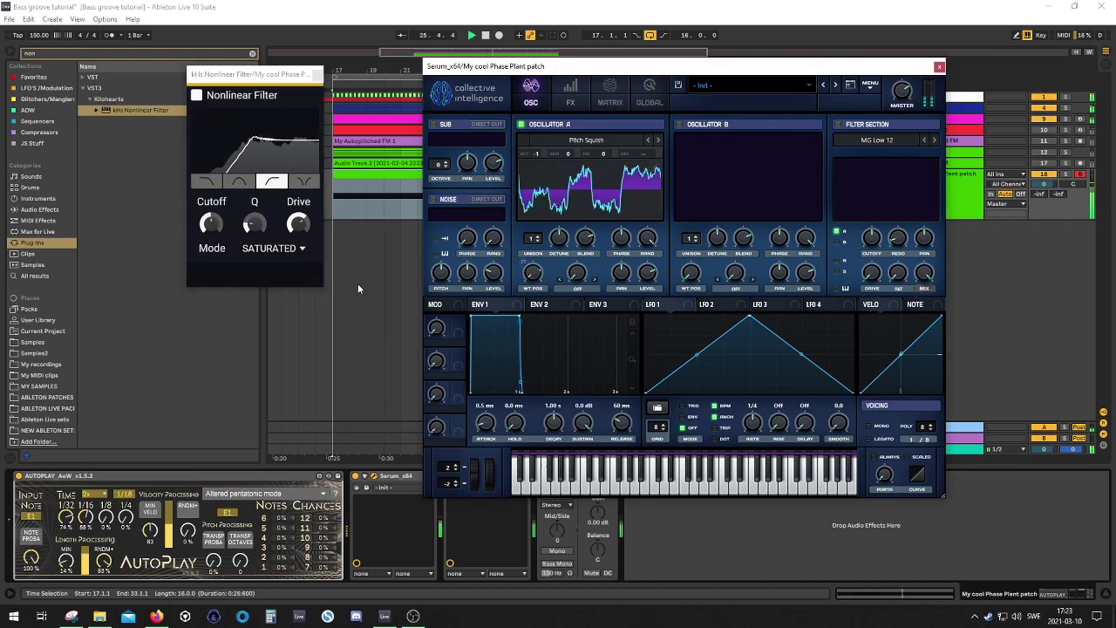
drag(211, 224, 210, 203)
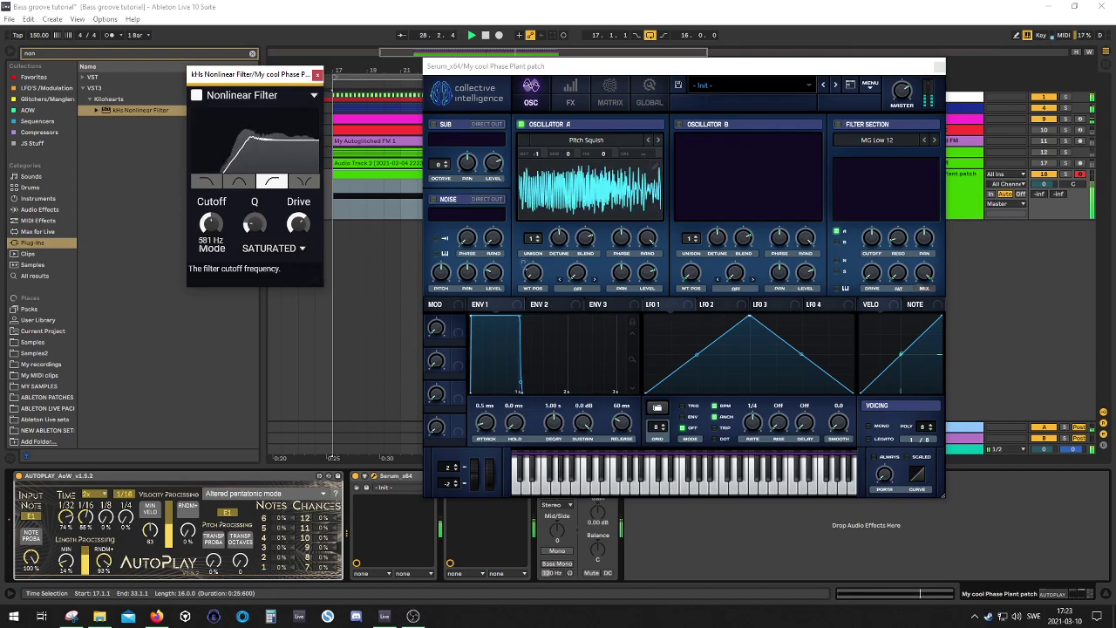
drag(536, 154, 526, 185)
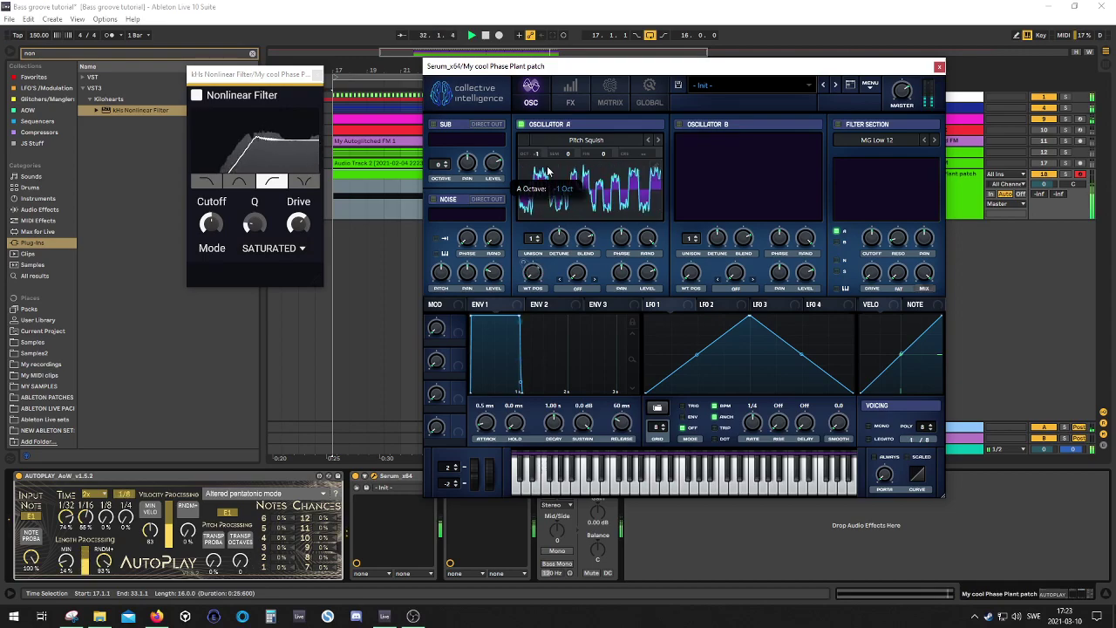
Audition the high-pass shape by sweeping the Nonlinear Filter's cutoff to about 5.53 kHz and adjusting the drive
drag(211, 224, 211, 210)
drag(299, 224, 298, 234)
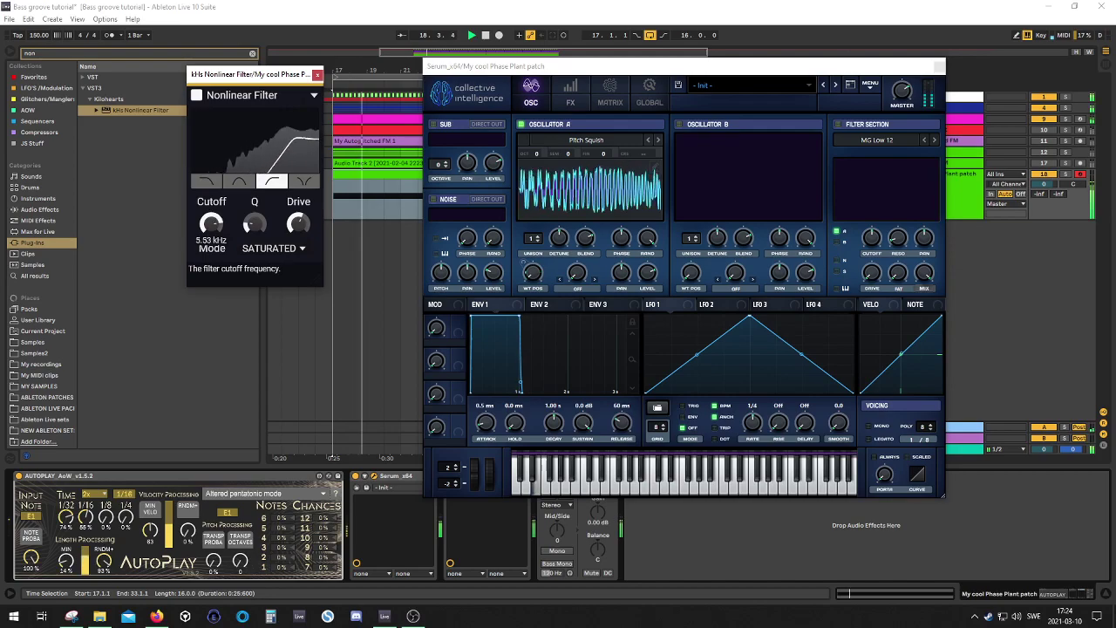
mouse_move(213, 221)
mouse_down()
mouse_move(214, 238)
mouse_move(212, 220)
mouse_up()
Audition the low-pass shape with raised drive and a cutoff sweep, stopping playback and moving the Serum window aside at the end
click(211, 184)
drag(298, 224, 212, 211)
key(space)
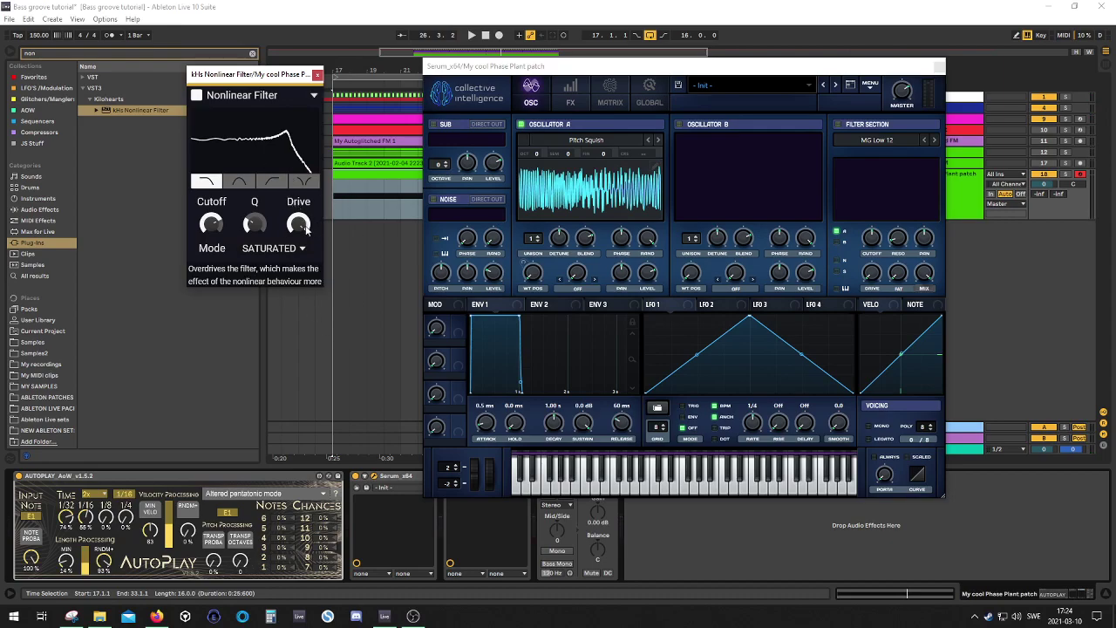
drag(560, 67, 686, 38)
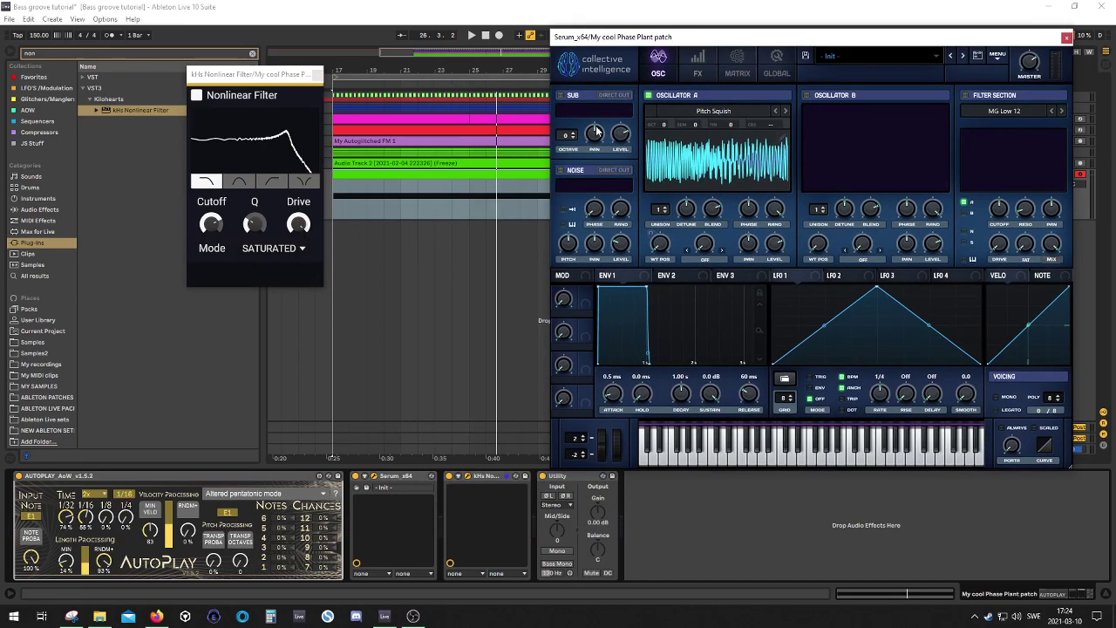